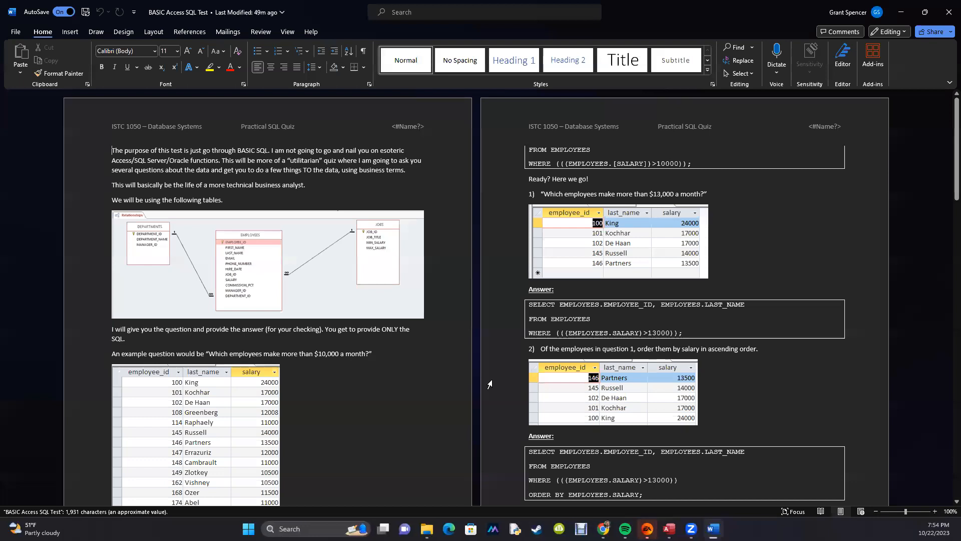
# Go through the quiz document to question 10 and examine its expected result table.
pyautogui.scroll(-15, 768, 159)
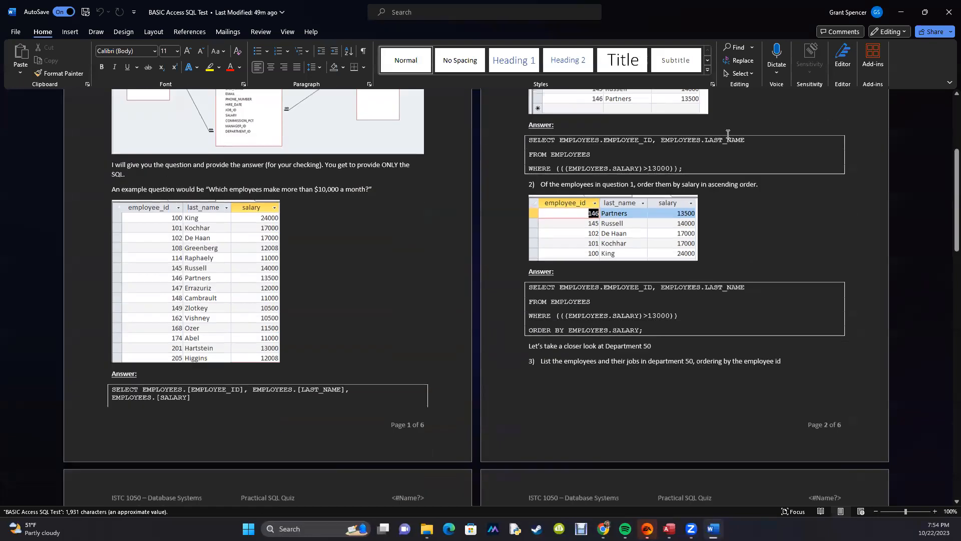
pyautogui.scroll(-10, 768, 159)
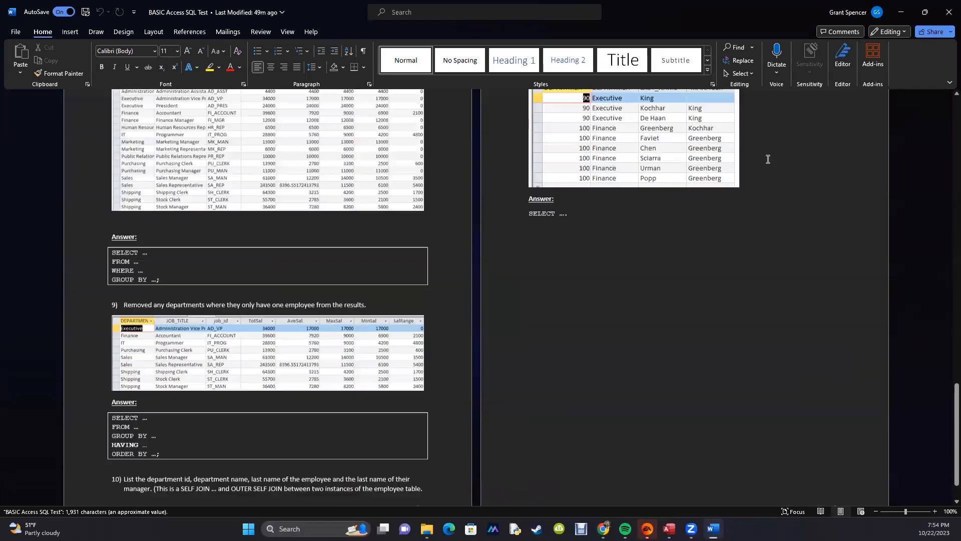
pyautogui.scroll(5, 761, 174)
pyautogui.scroll(-7, 760, 176)
pyautogui.scroll(3, 759, 176)
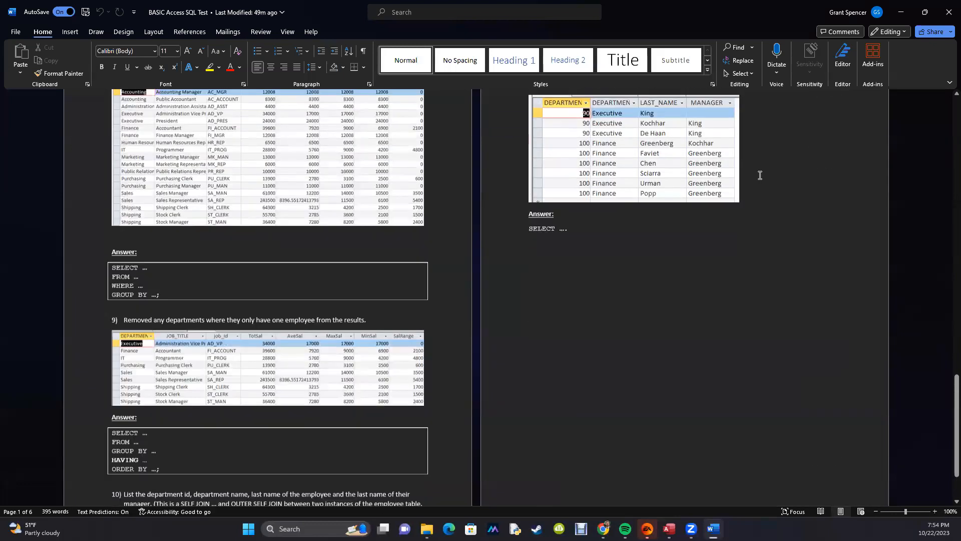
pyautogui.scroll(-2, 758, 185)
pyautogui.scroll(2, 699, 253)
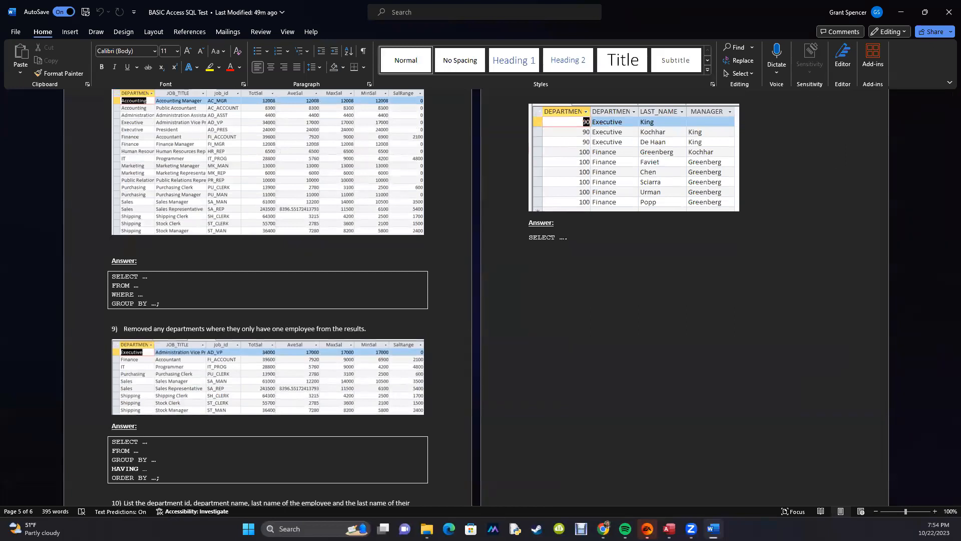
# Switch to Access and start a new query with the Simple Query Wizard, based on the EMPLOYEES table.
pyautogui.hotkey('alt', 'Tab')
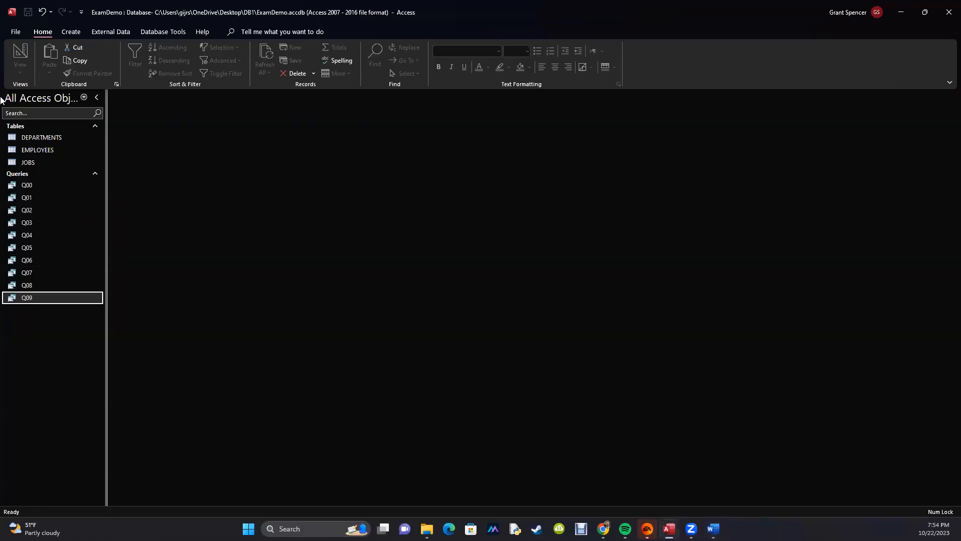
pyautogui.click(72, 32)
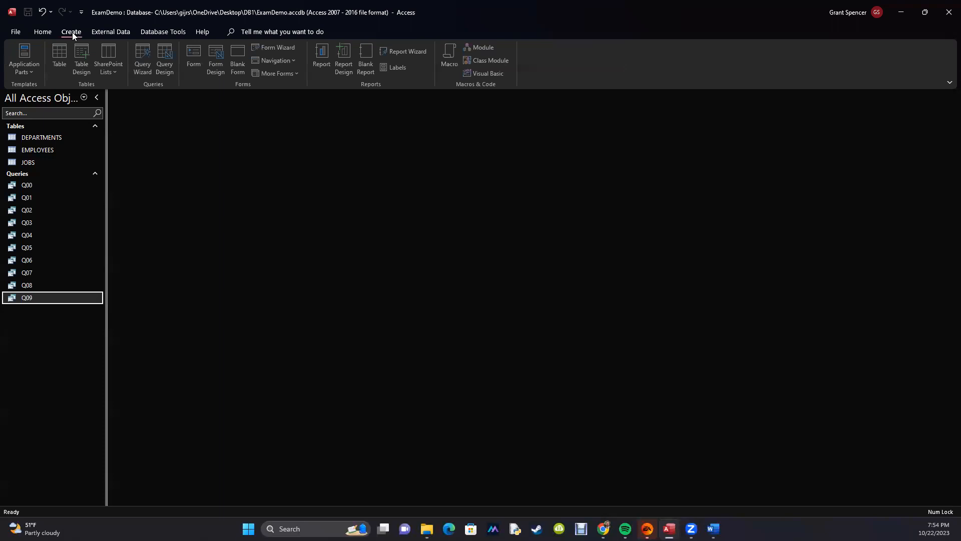
pyautogui.click(143, 72)
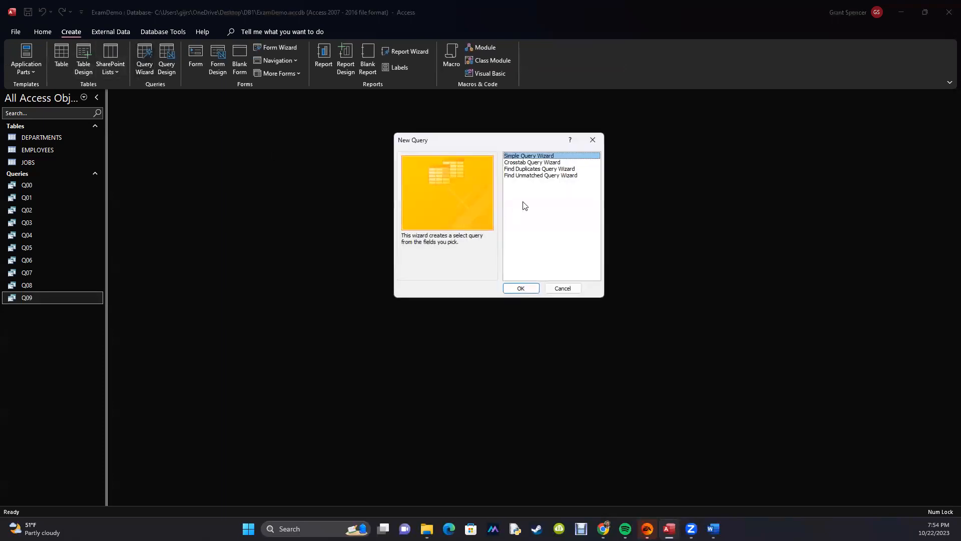
pyautogui.click(521, 286)
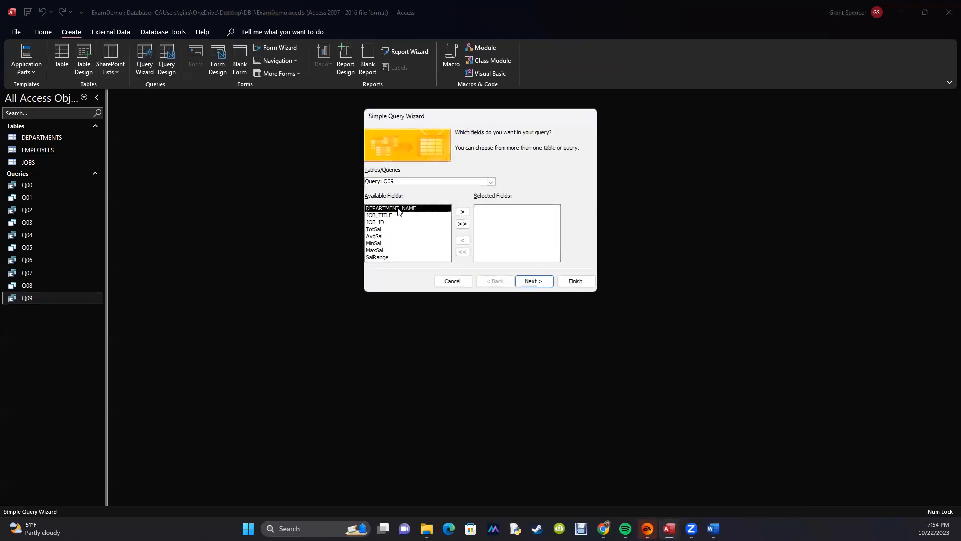
pyautogui.click(490, 182)
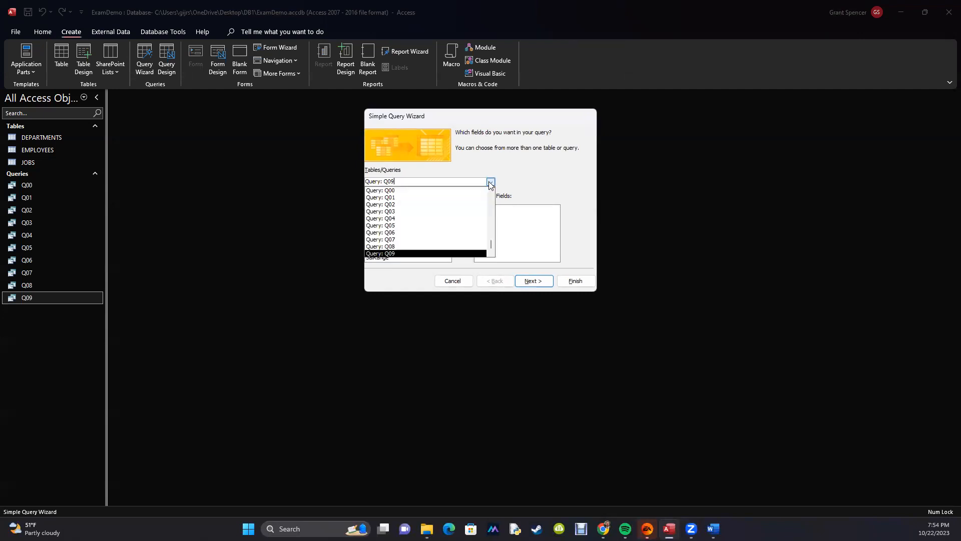
pyautogui.scroll(2, 395, 205)
pyautogui.click(392, 197)
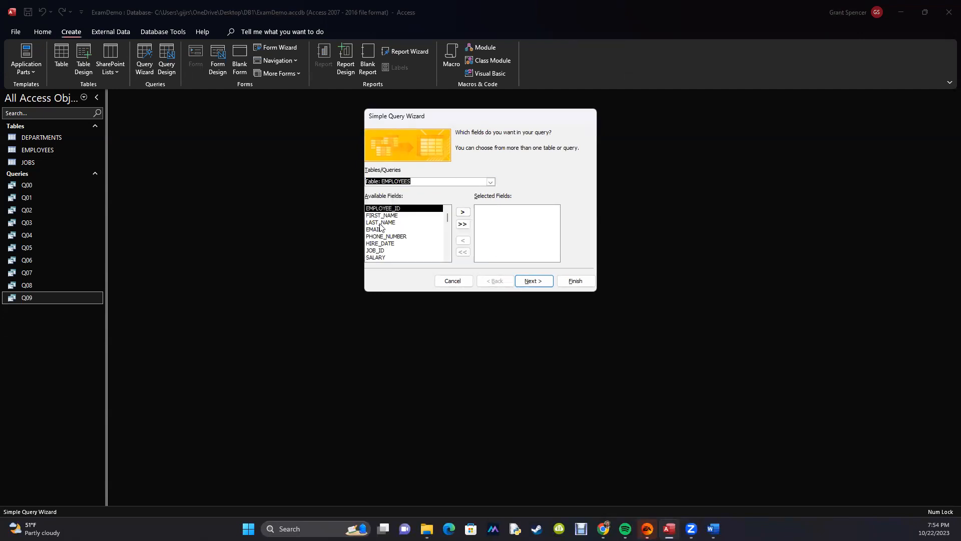
# Add the EMPLOYEE_ID, LAST_NAME, DEPARTMENT_ID and MANAGER_ID fields to the query and finish the wizard.
pyautogui.doubleClick(390, 210)
pyautogui.doubleClick(383, 217)
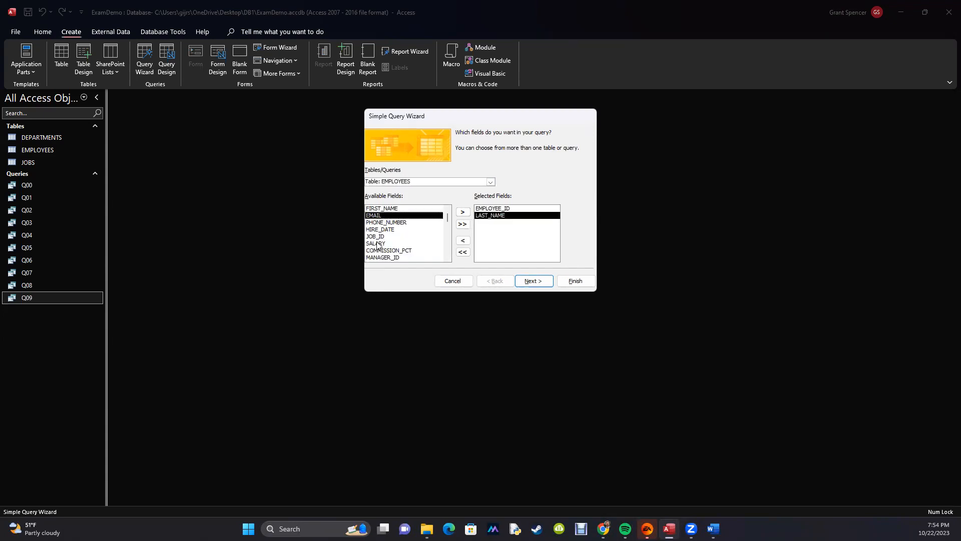
pyautogui.click(448, 227)
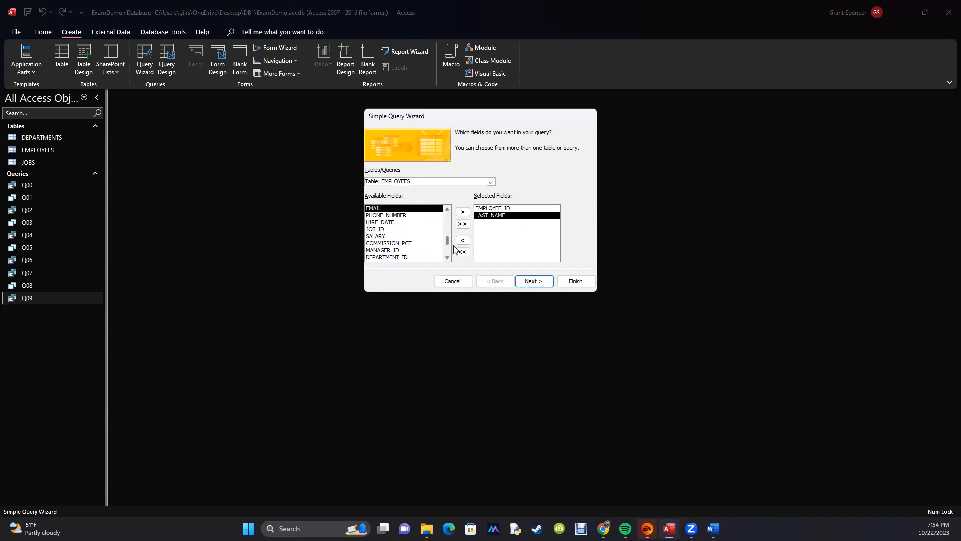
pyautogui.doubleClick(396, 257)
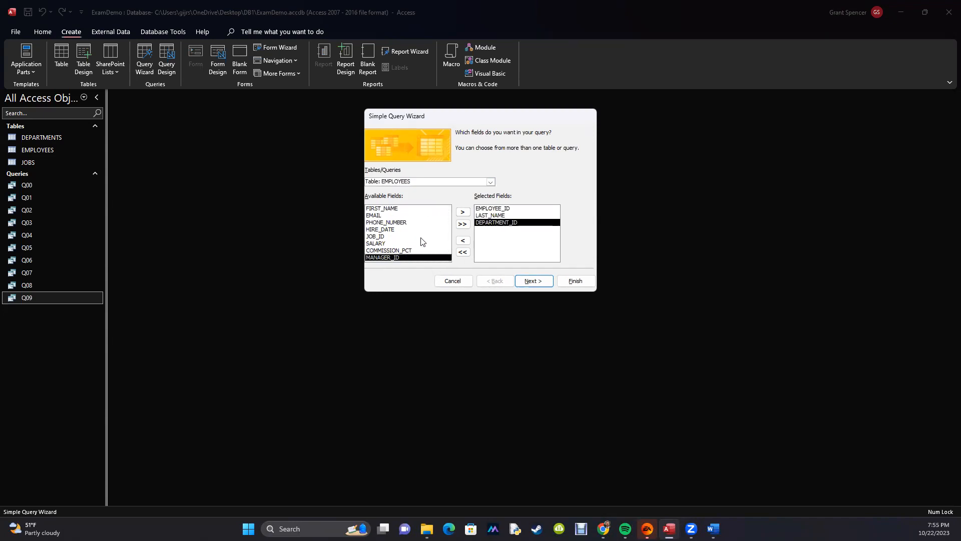
pyautogui.doubleClick(384, 257)
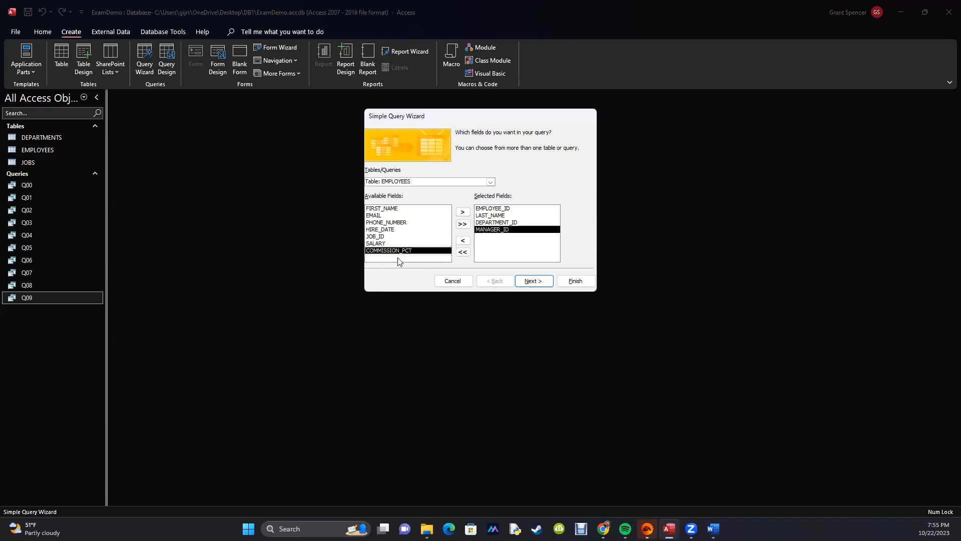
pyautogui.click(576, 280)
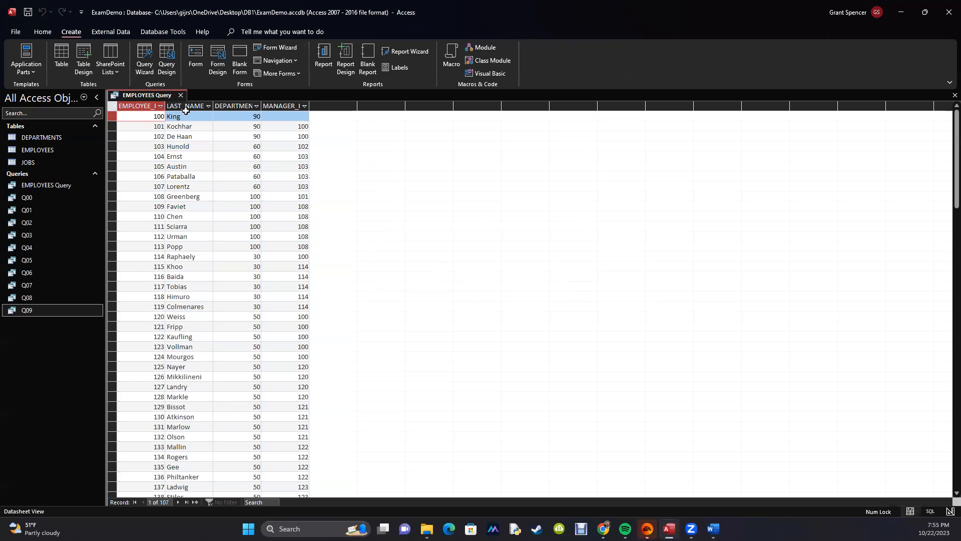
# Compare the query's column order with the question 10 result table in the Word document, and return to Access.
pyautogui.click(232, 112)
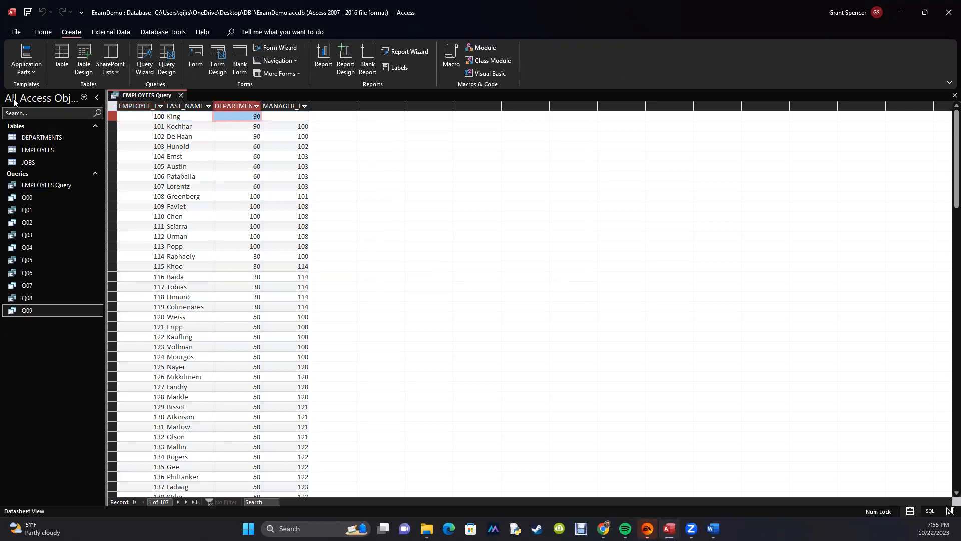
pyautogui.click(43, 32)
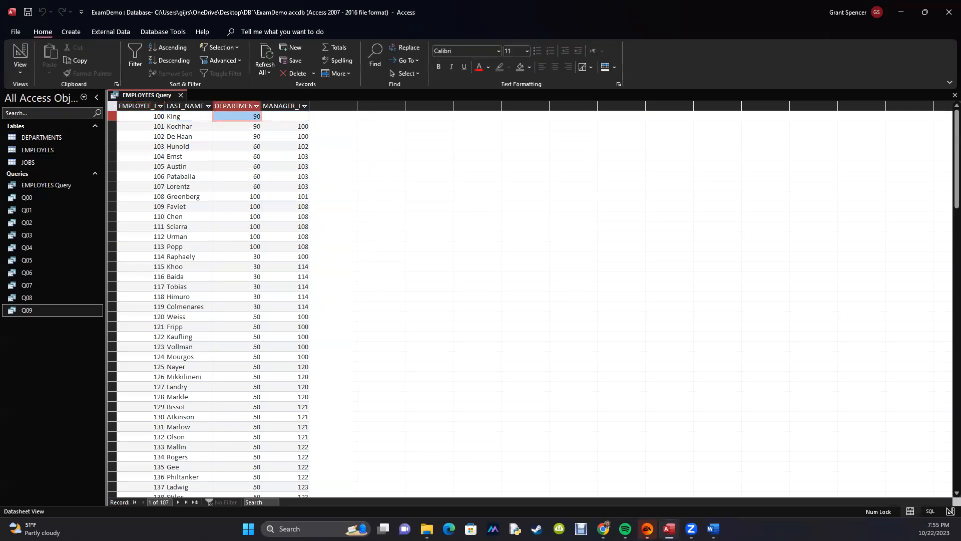
pyautogui.hotkey('alt', 'Tab')
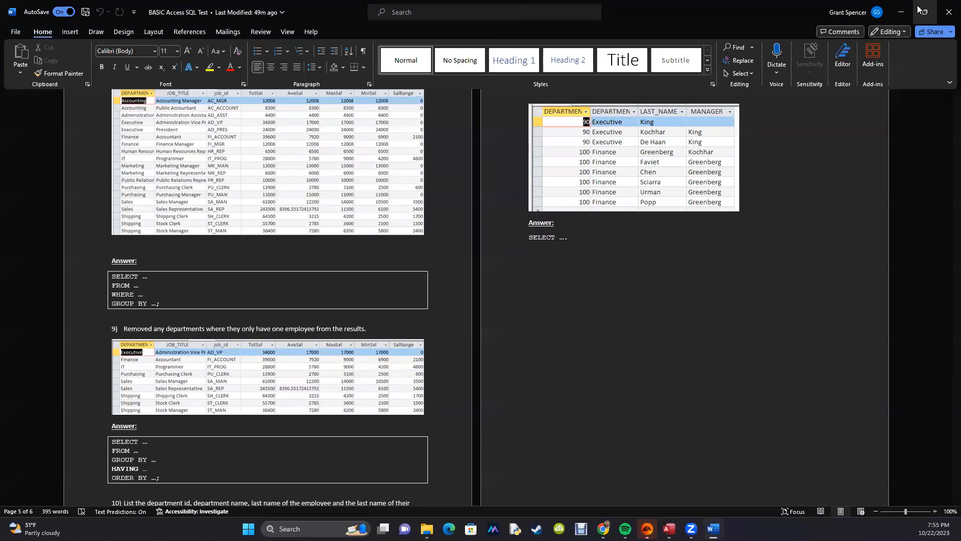
pyautogui.click(905, 15)
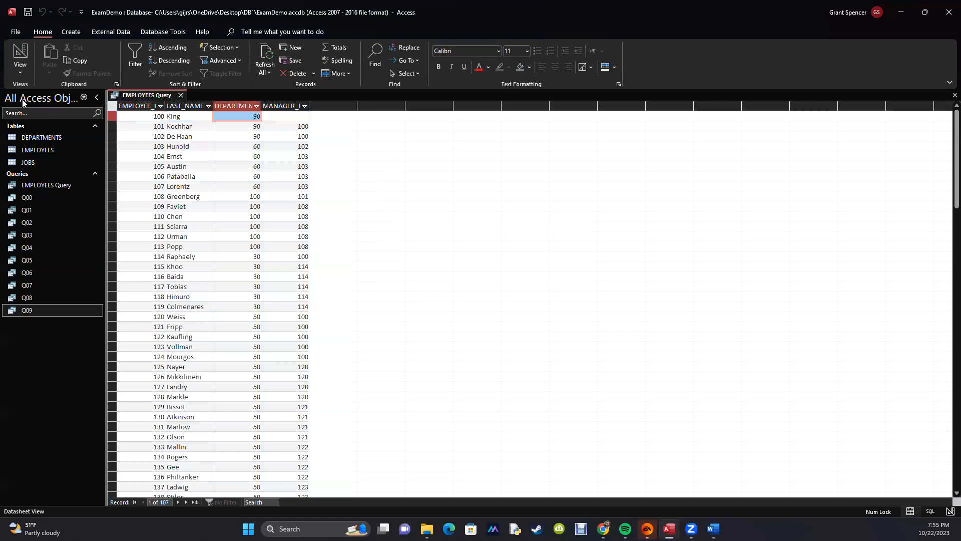
# Move the DEPARTMENT_ID column to the first position in the query's design and run the query.
pyautogui.click(19, 70)
pyautogui.click(36, 133)
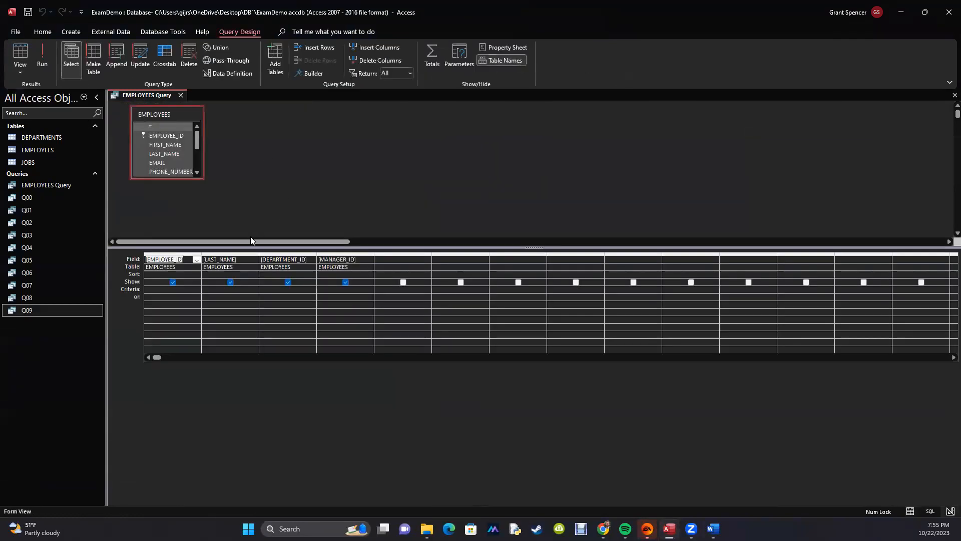
pyautogui.click(274, 254)
pyautogui.moveTo(274, 254); pyautogui.dragTo(151, 255)
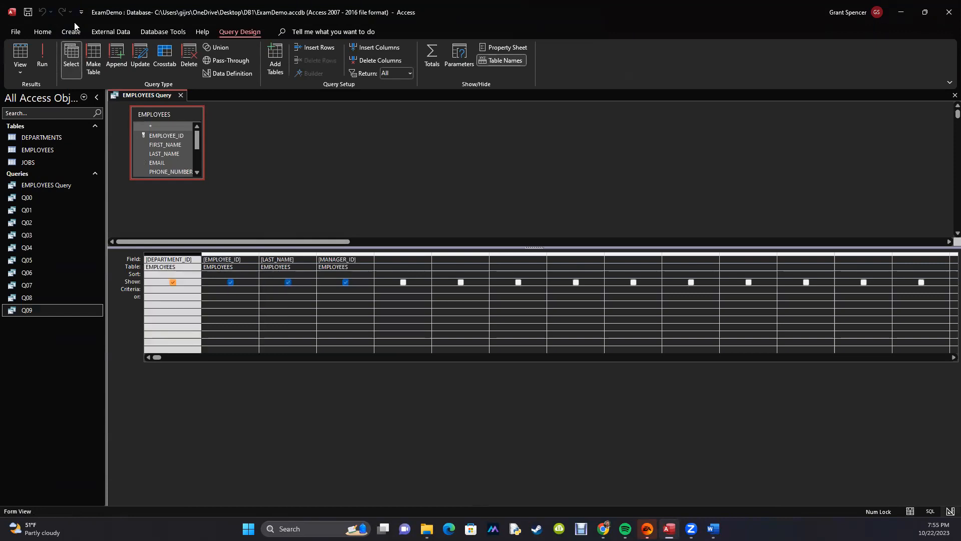
pyautogui.click(47, 64)
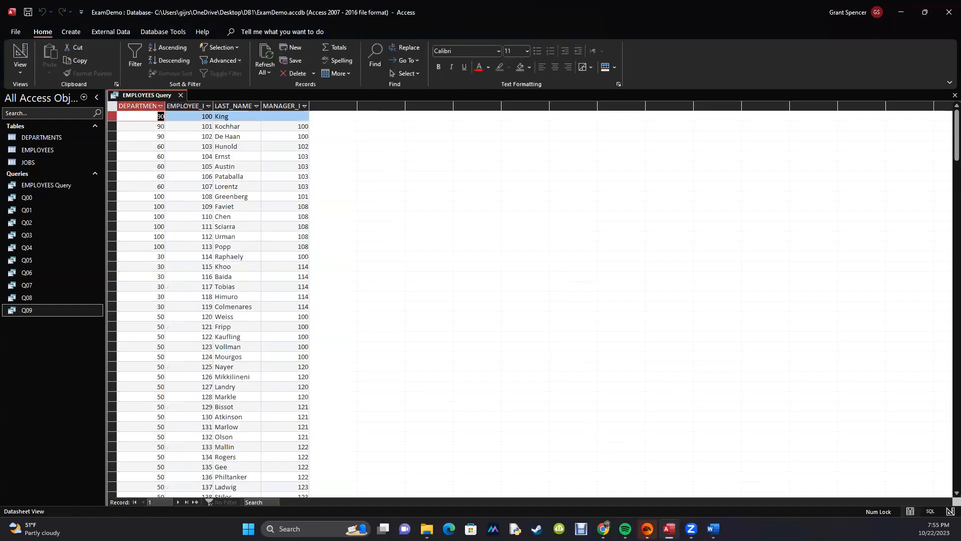
# Check the question 10 result table in Word and trace how MANAGER_ID values in the Access query refer back to EMPLOYEE_ID values.
pyautogui.click(714, 529)
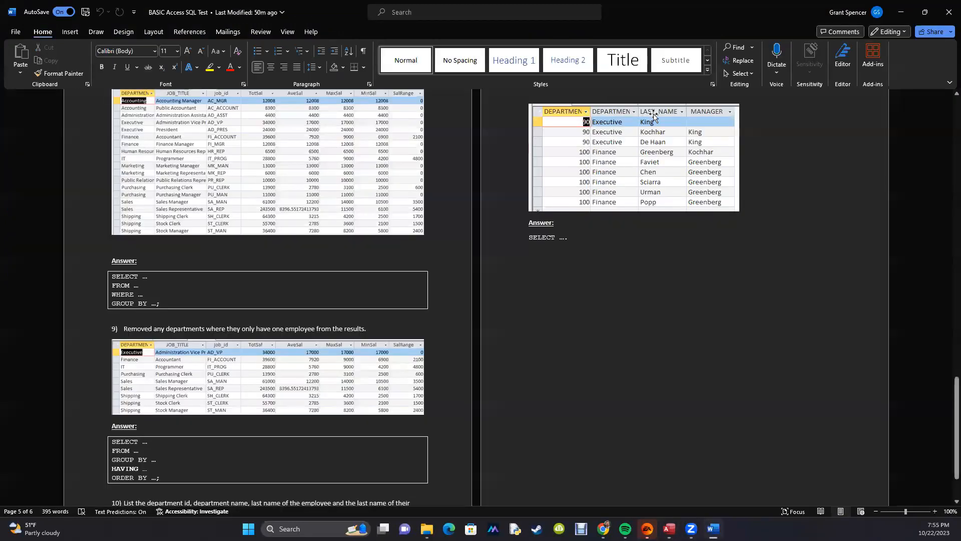
pyautogui.click(906, 13)
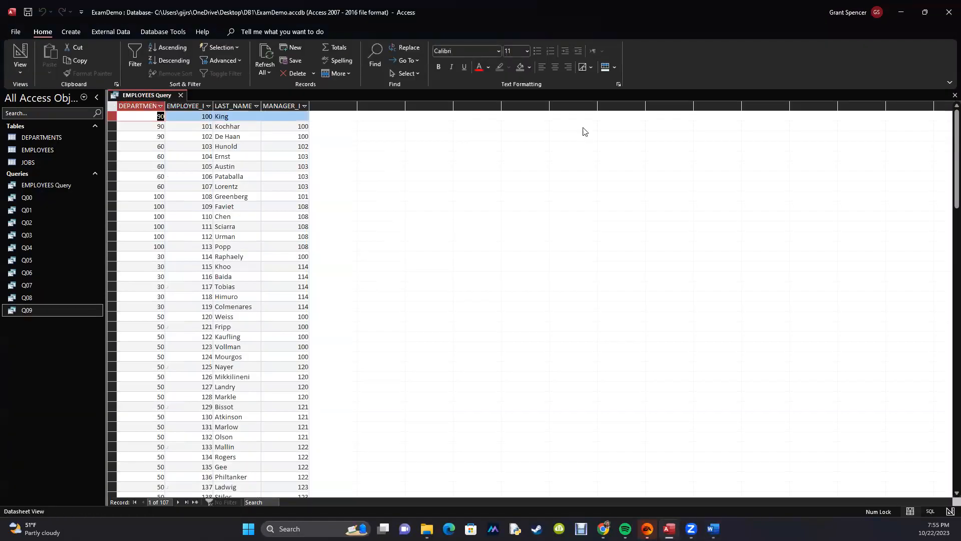
pyautogui.click(222, 137)
pyautogui.click(295, 137)
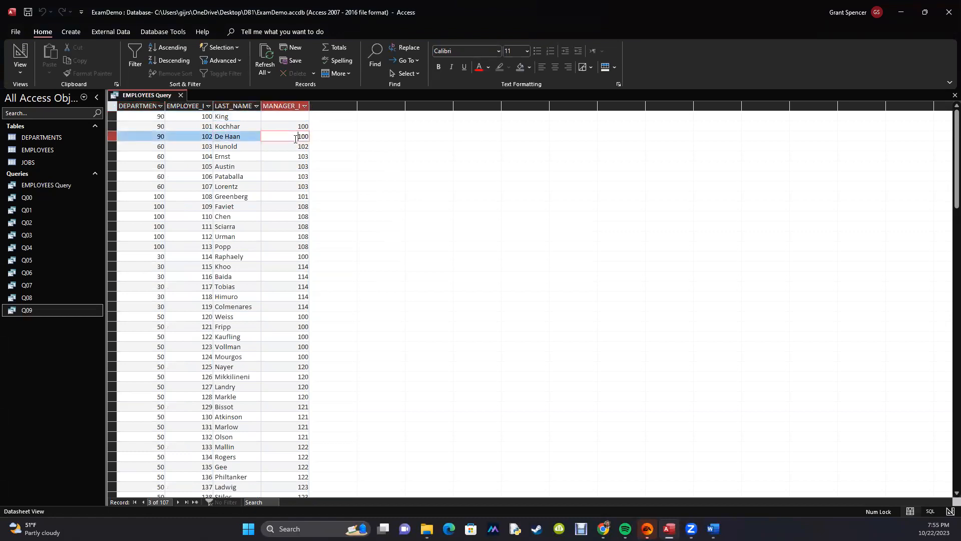
pyautogui.click(203, 116)
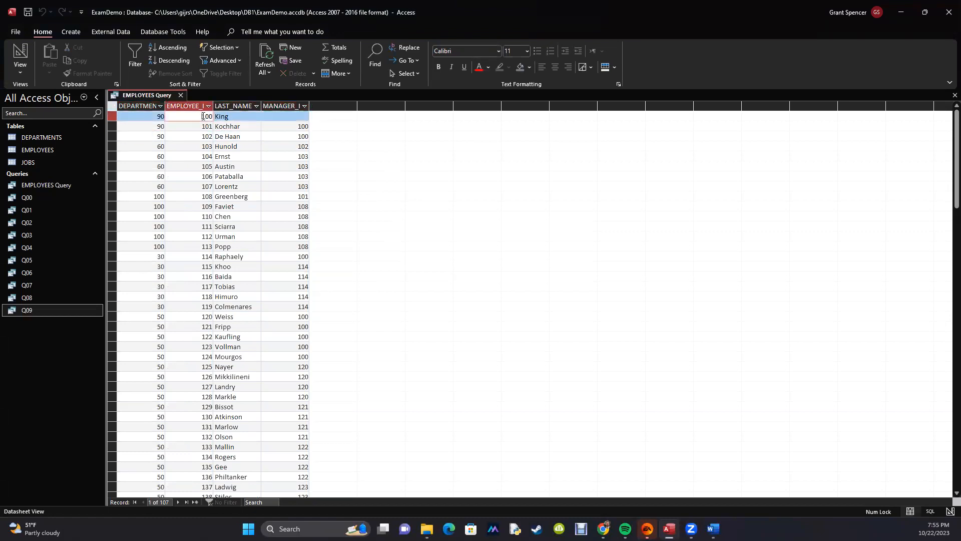
pyautogui.click(220, 255)
pyautogui.click(283, 258)
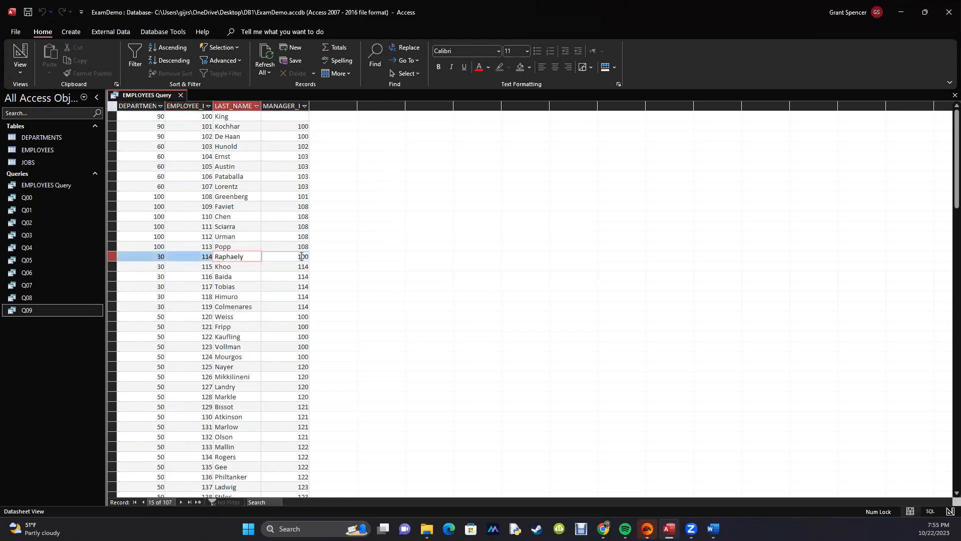
pyautogui.click(183, 119)
pyautogui.click(226, 367)
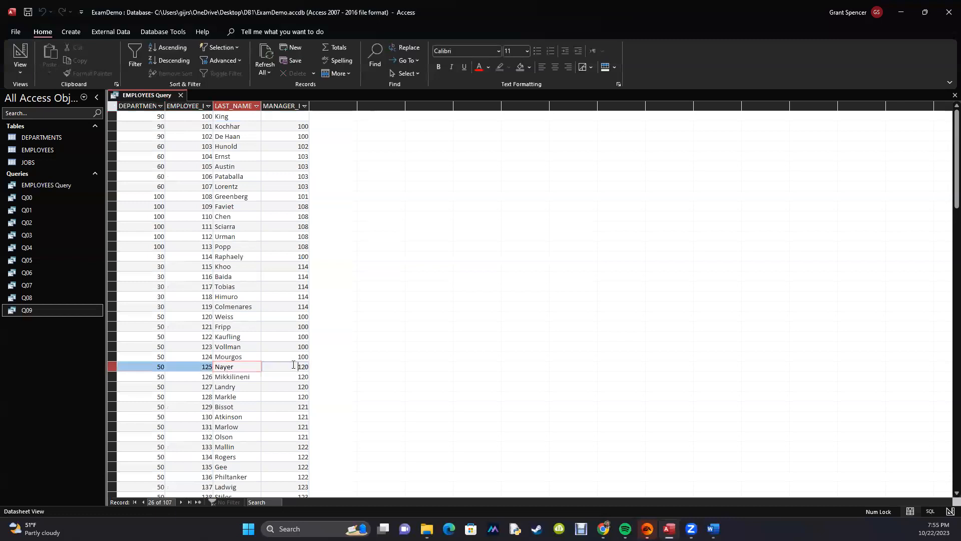
pyautogui.click(295, 367)
pyautogui.click(212, 316)
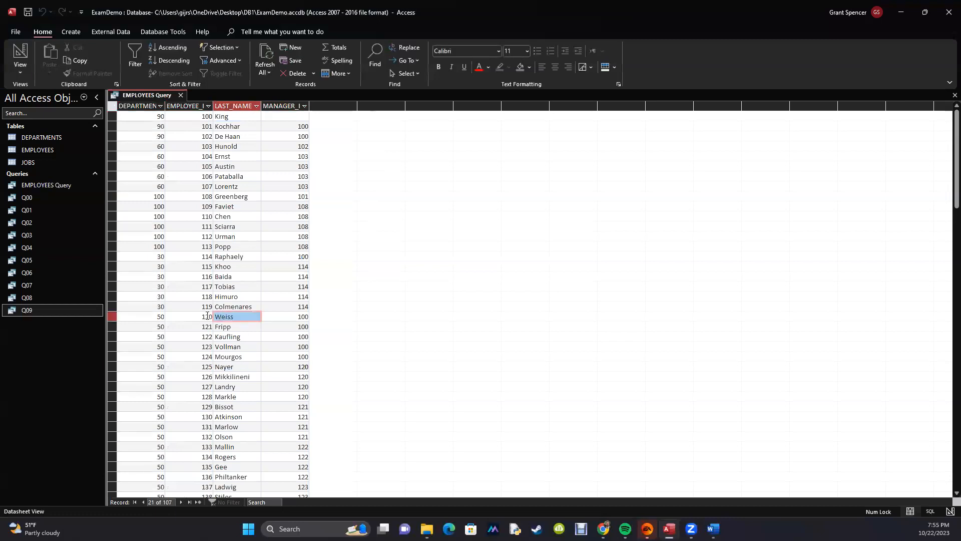
pyautogui.click(289, 317)
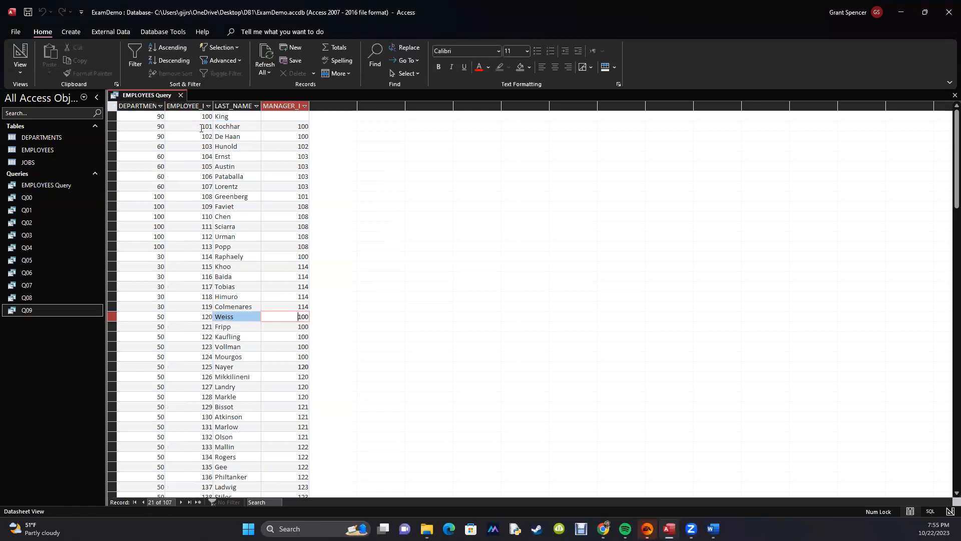
# Return the query to design view, reposition the EMPLOYEES table and enlarge the diagram area and table box to fit all its fields.
pyautogui.click(20, 70)
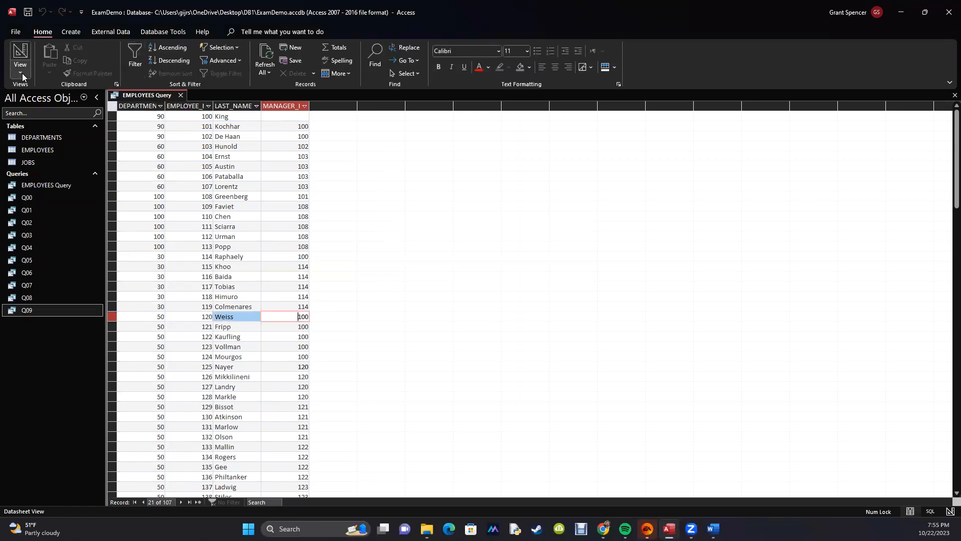
pyautogui.click(35, 134)
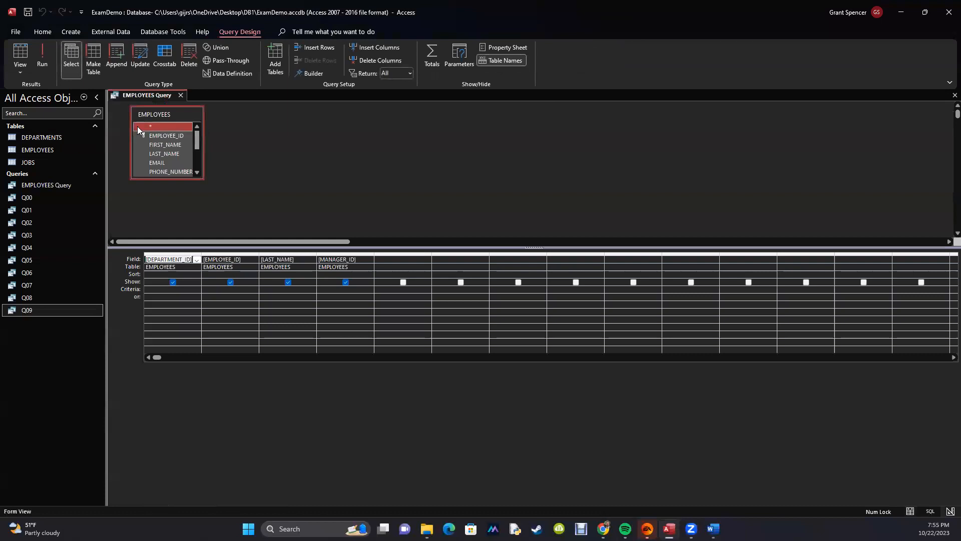
pyautogui.moveTo(155, 113); pyautogui.dragTo(314, 133)
pyautogui.moveTo(362, 246); pyautogui.dragTo(371, 342)
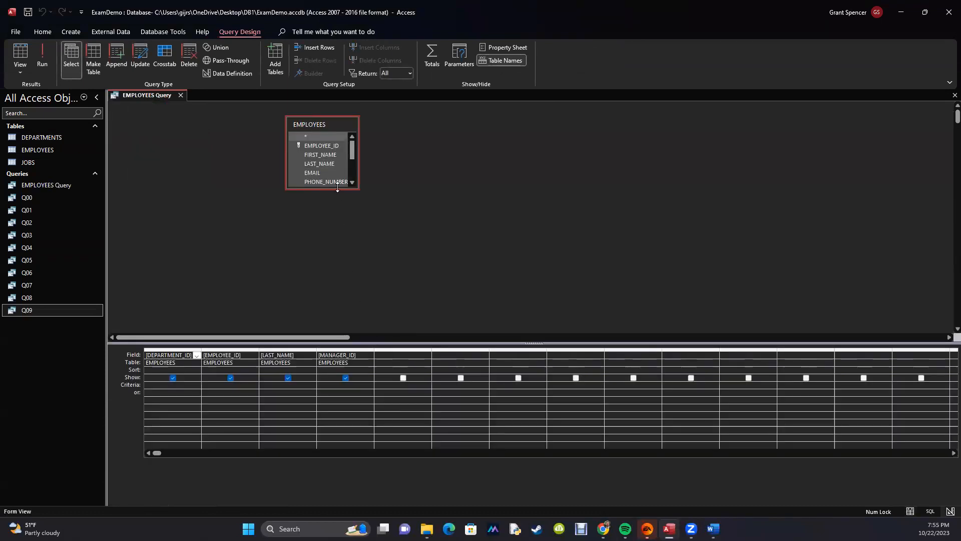
pyautogui.moveTo(338, 188); pyautogui.dragTo(338, 257)
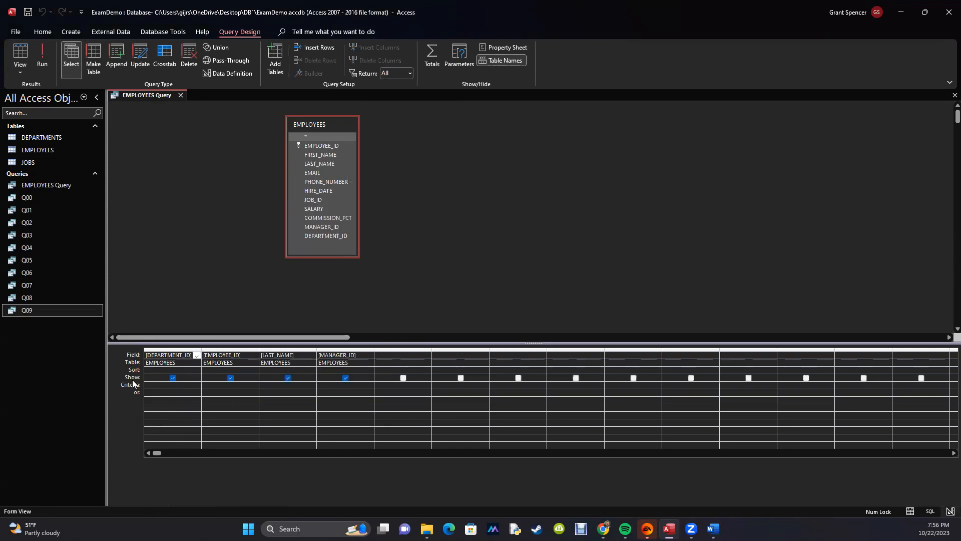
# Check the question 10 result table in Word, add a second EMPLOYEES table to the Access query design and enlarge it to show all fields.
pyautogui.click(713, 529)
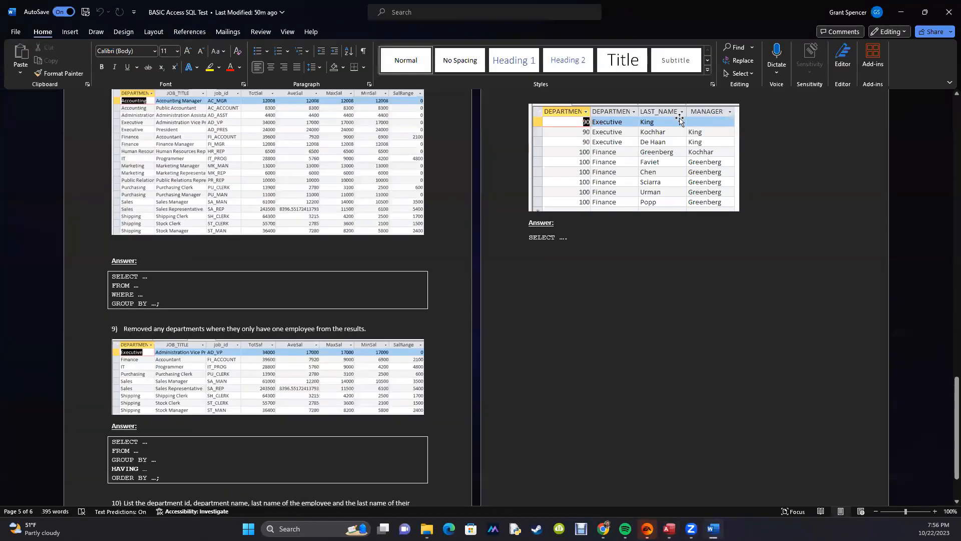
pyautogui.click(900, 12)
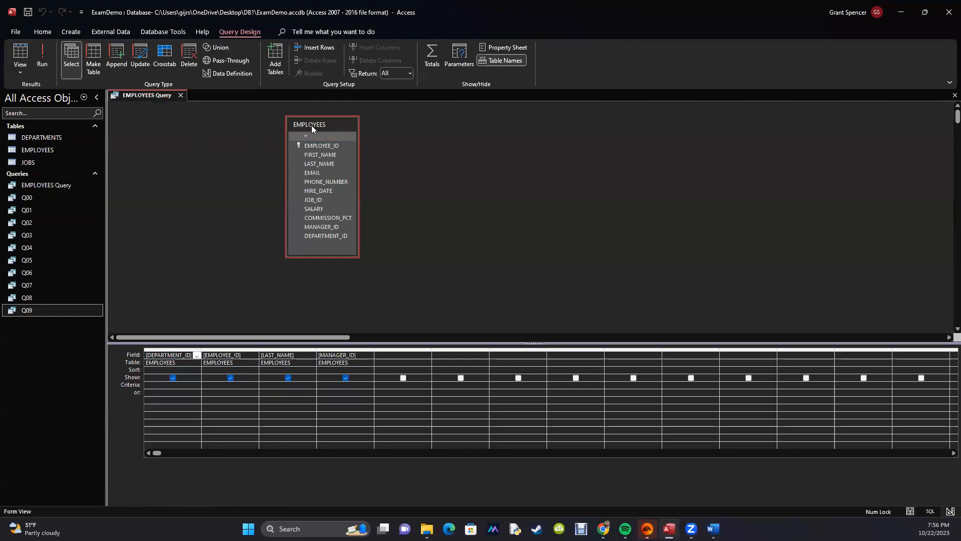
pyautogui.moveTo(312, 125); pyautogui.dragTo(402, 134)
pyautogui.moveTo(24, 151); pyautogui.dragTo(579, 149)
pyautogui.moveTo(416, 134); pyautogui.dragTo(377, 147)
pyautogui.click(400, 188)
pyautogui.moveTo(589, 143); pyautogui.dragTo(260, 151)
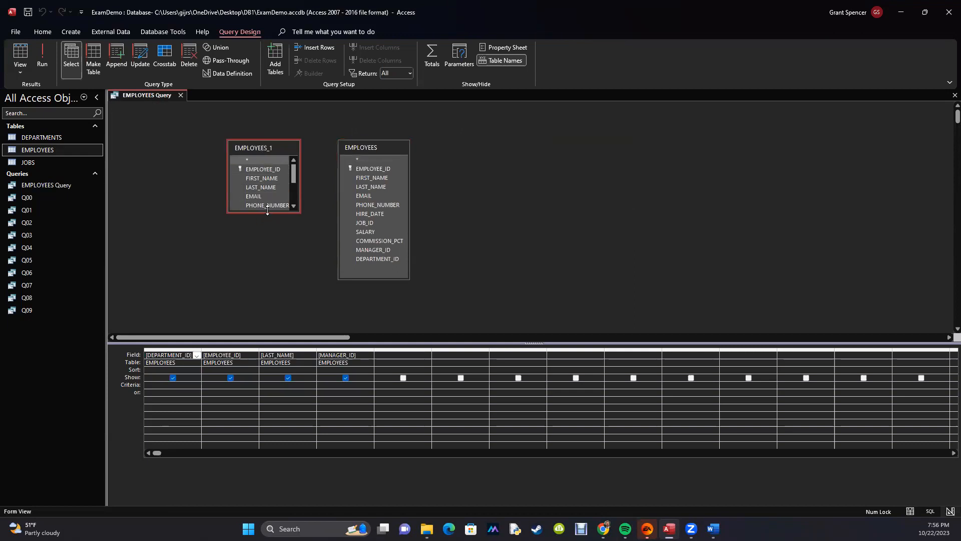
pyautogui.moveTo(267, 210); pyautogui.dragTo(273, 278)
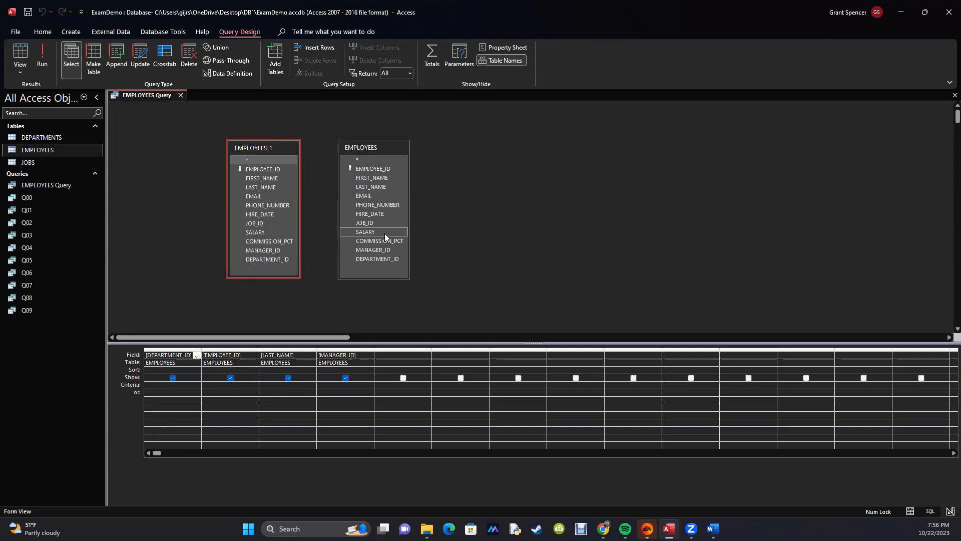
# Review in the query results how a row's manager ID points to another row's EMPLOYEE_ID, and return to design view.
pyautogui.click(250, 170)
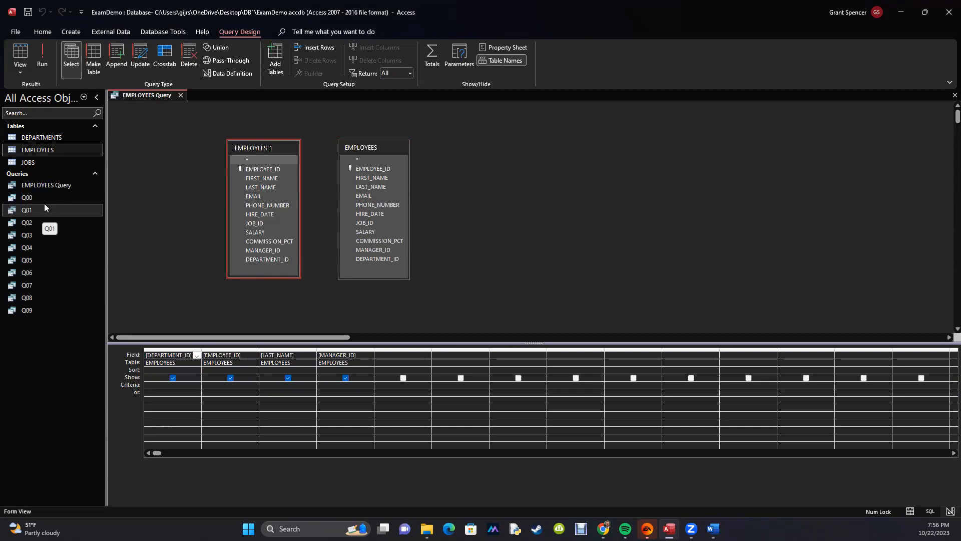
pyautogui.doubleClick(43, 187)
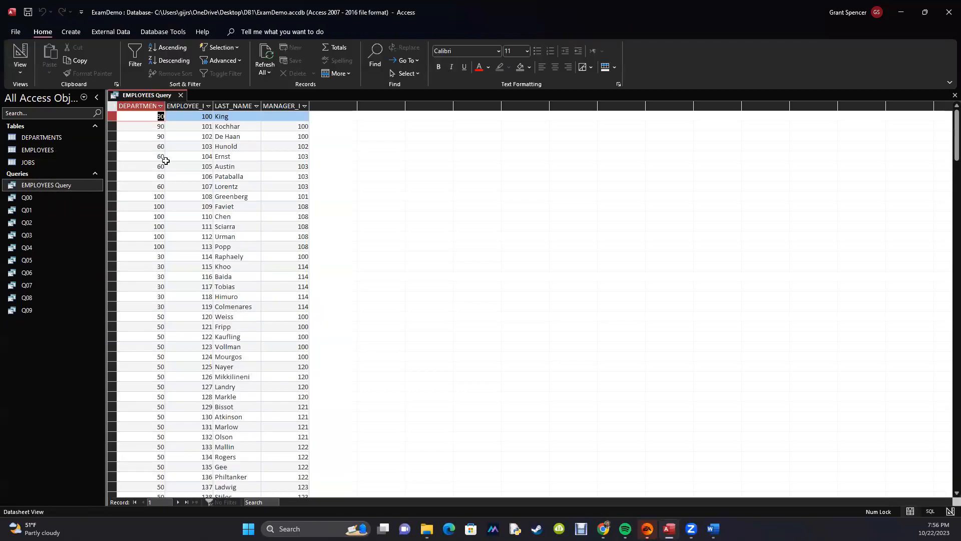
pyautogui.click(222, 127)
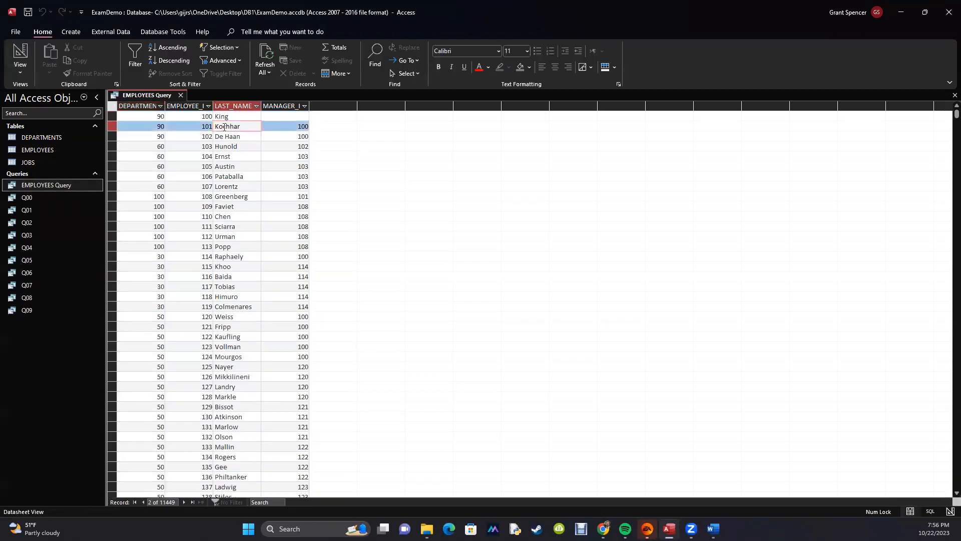
pyautogui.click(221, 116)
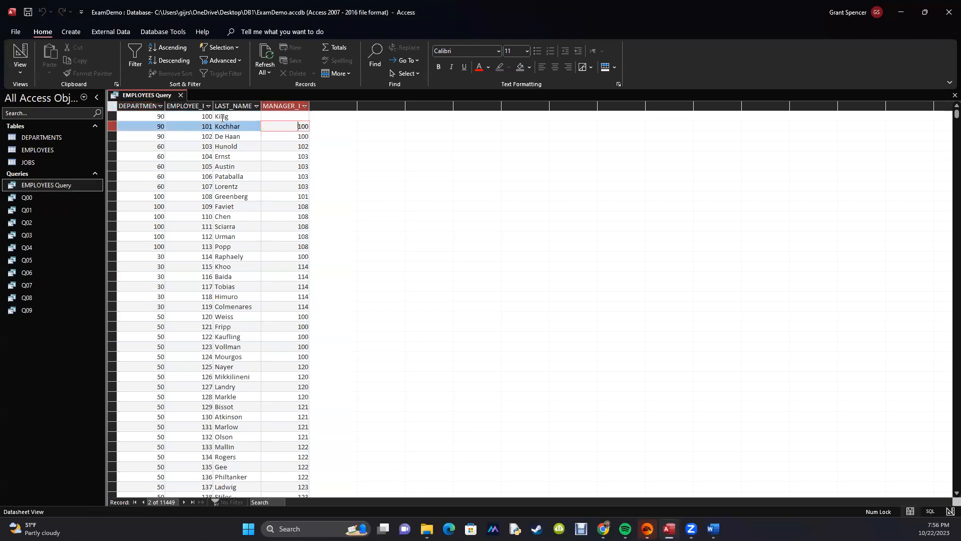
pyautogui.click(202, 116)
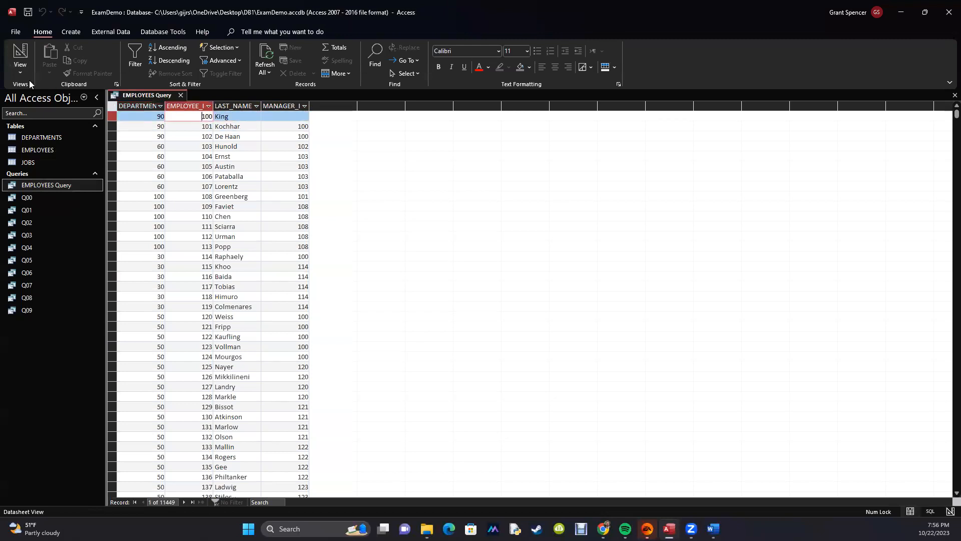
pyautogui.click(19, 79)
pyautogui.click(25, 134)
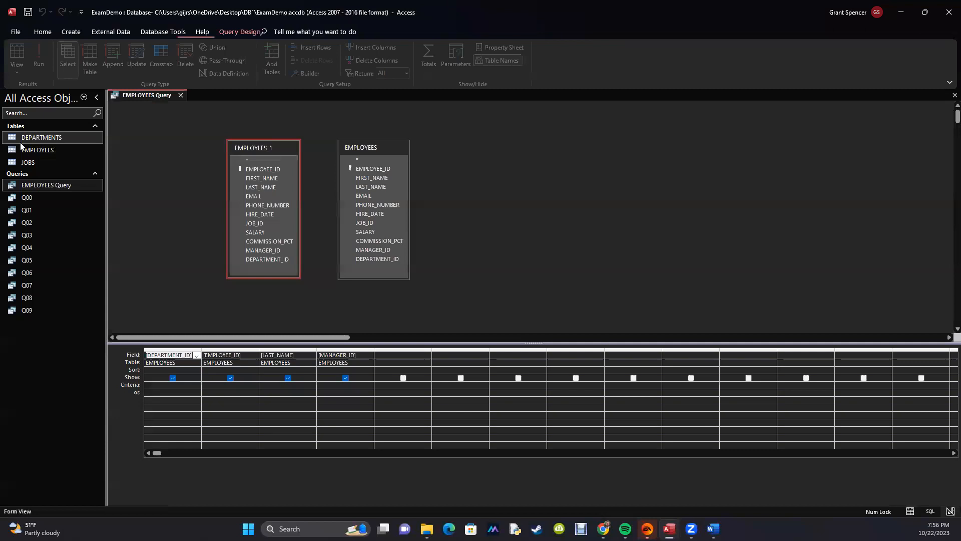
# Join EMPLOYEE_ID in EMPLOYEES_1 to MANAGER_ID in EMPLOYEES and add the LAST_NAME field of EMPLOYEES_1 to the query.
pyautogui.click(258, 169)
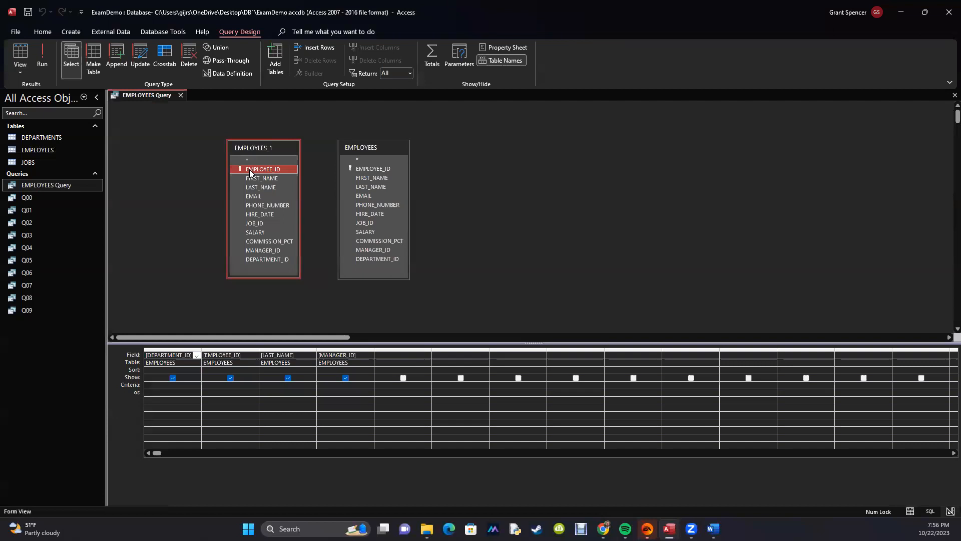
pyautogui.moveTo(251, 173); pyautogui.dragTo(367, 249)
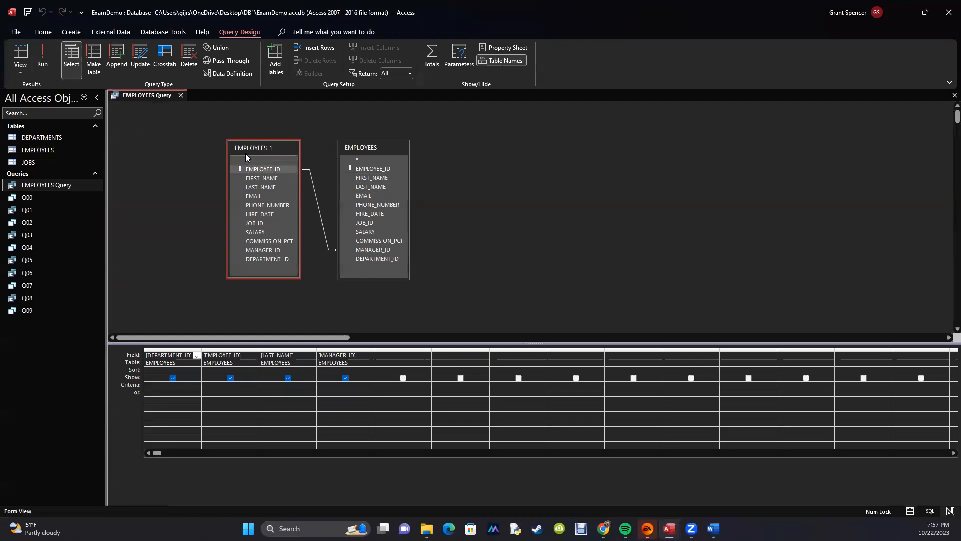
pyautogui.doubleClick(251, 189)
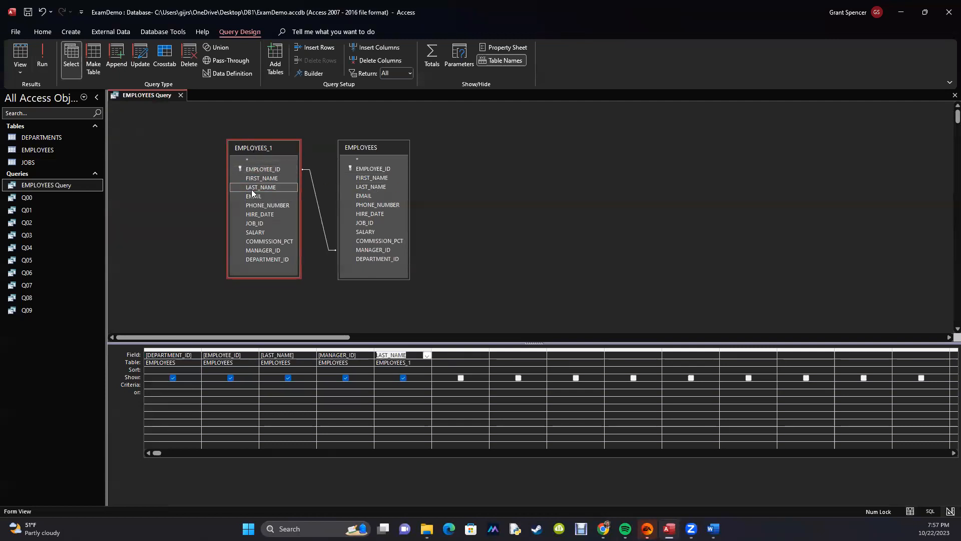
# Alias EMPLOYEES_1.LAST_NAME as mgr in the query's SQL and run the query.
pyautogui.click(22, 74)
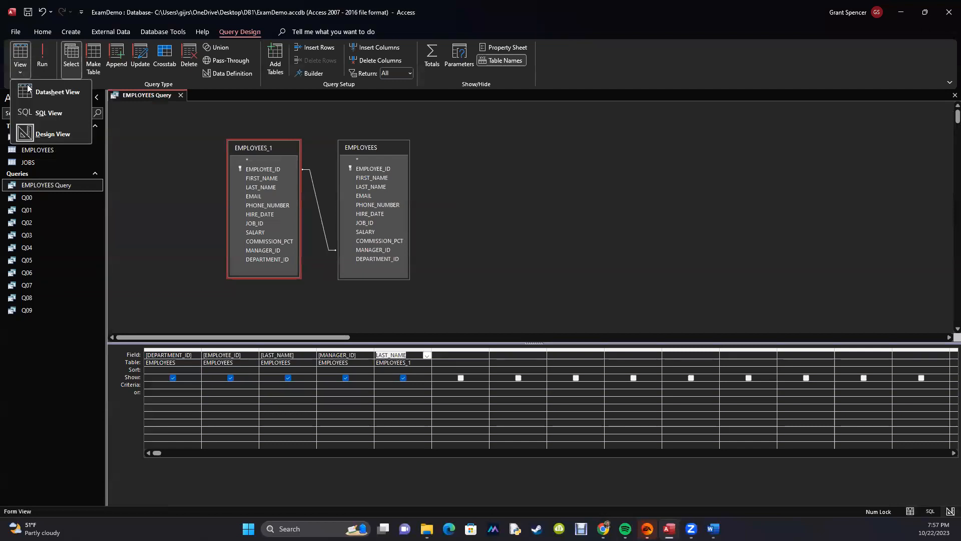
pyautogui.click(31, 114)
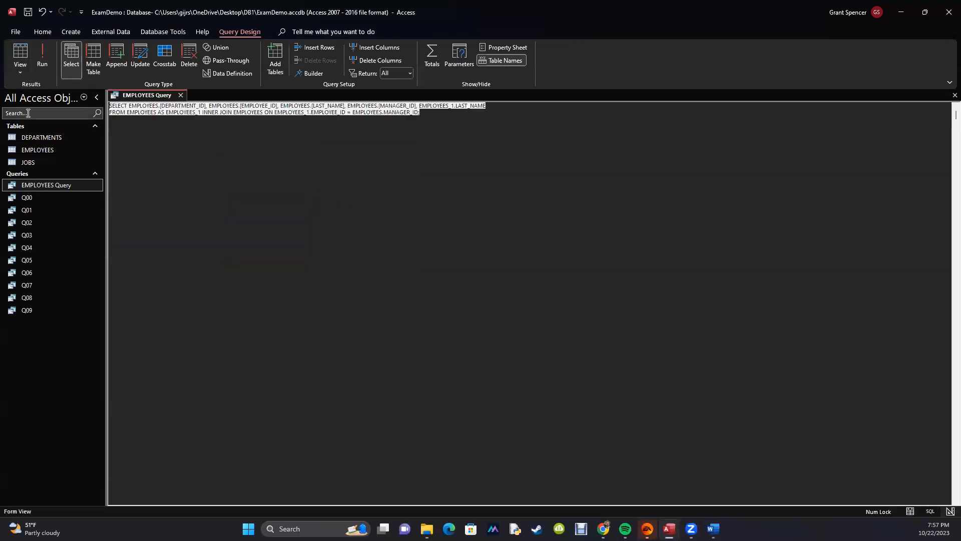
pyautogui.click(499, 106)
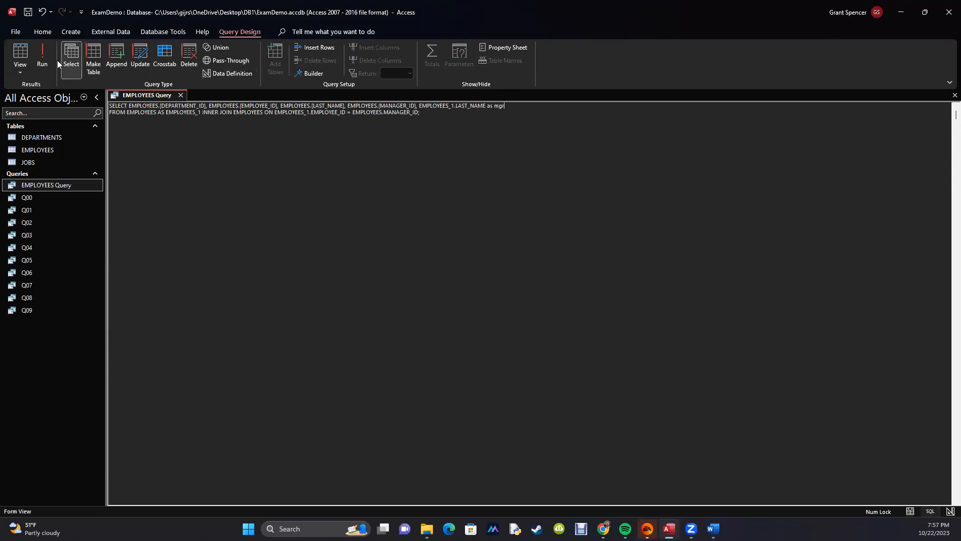
pyautogui.click(43, 59)
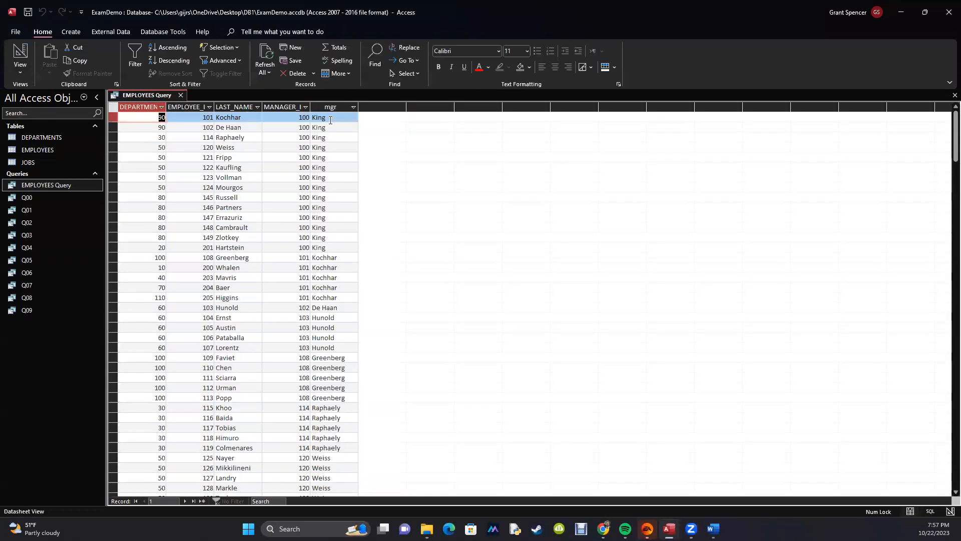
# Compare employee last names with their manager IDs and mgr values in several rows of the query results.
pyautogui.click(244, 118)
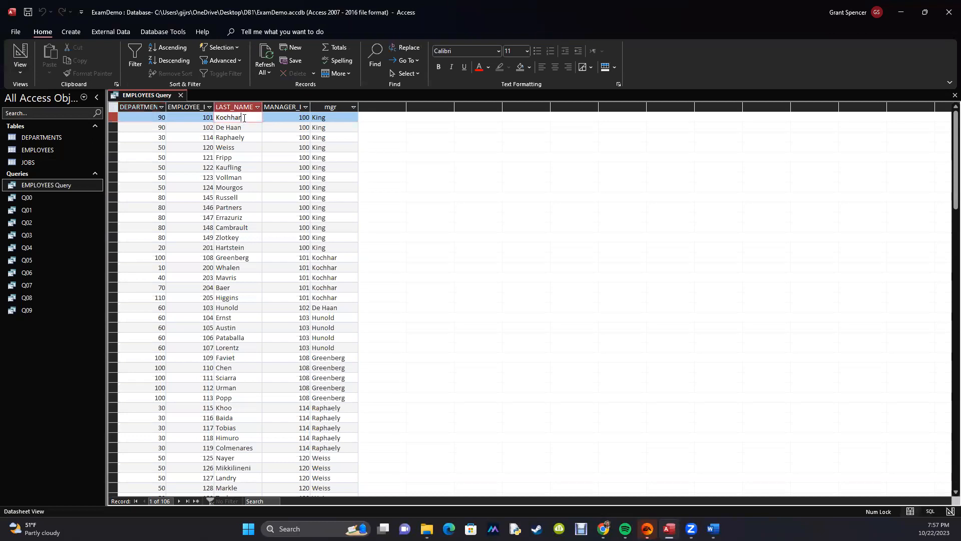
pyautogui.click(322, 116)
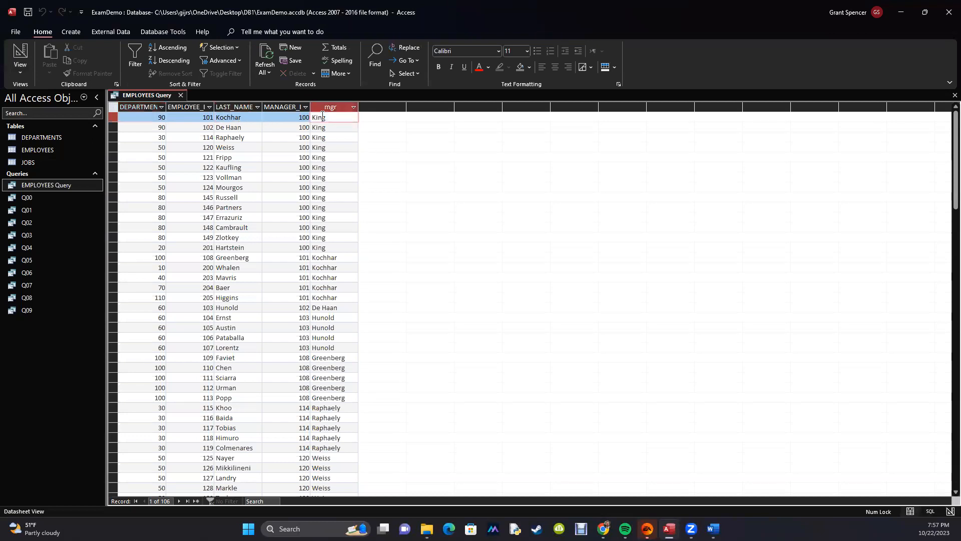
pyautogui.click(225, 135)
pyautogui.click(331, 134)
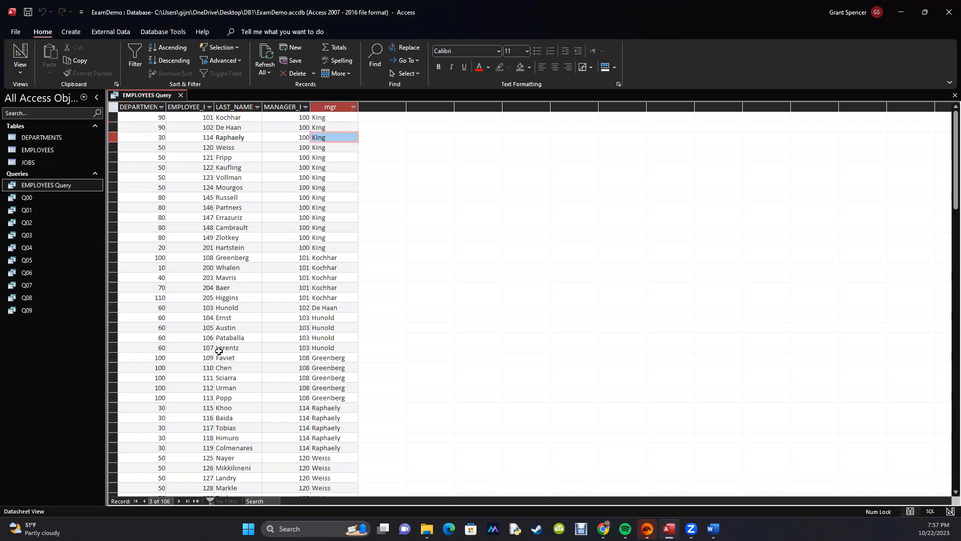
pyautogui.click(224, 297)
pyautogui.click(306, 297)
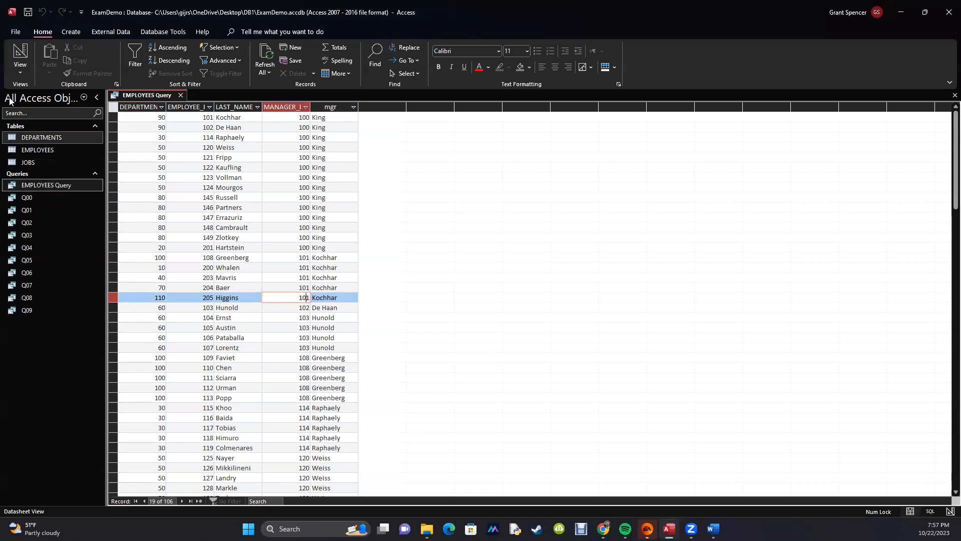
# Open the EMPLOYEES table to check the first employee's MANAGER_ID, and return to the query results.
pyautogui.click(20, 73)
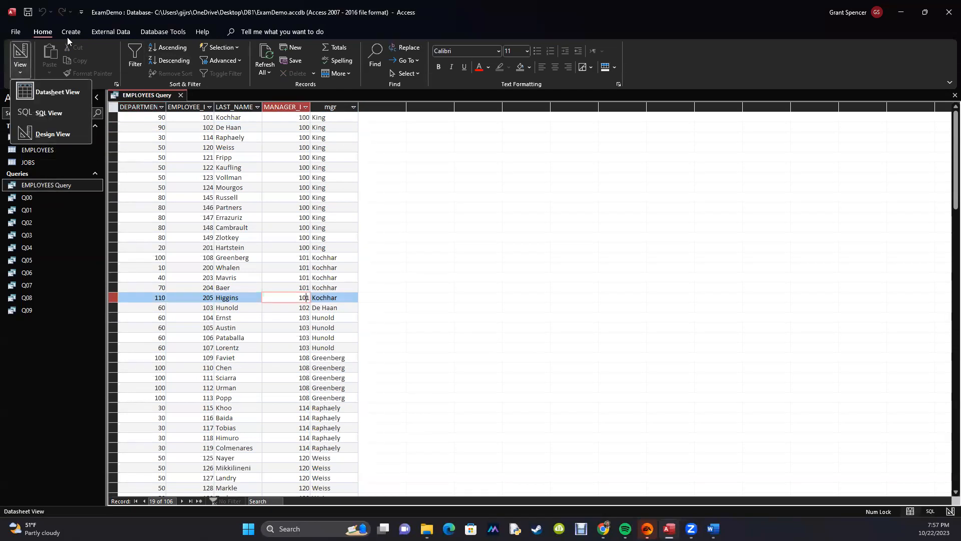
pyautogui.click(114, 12)
pyautogui.doubleClick(38, 150)
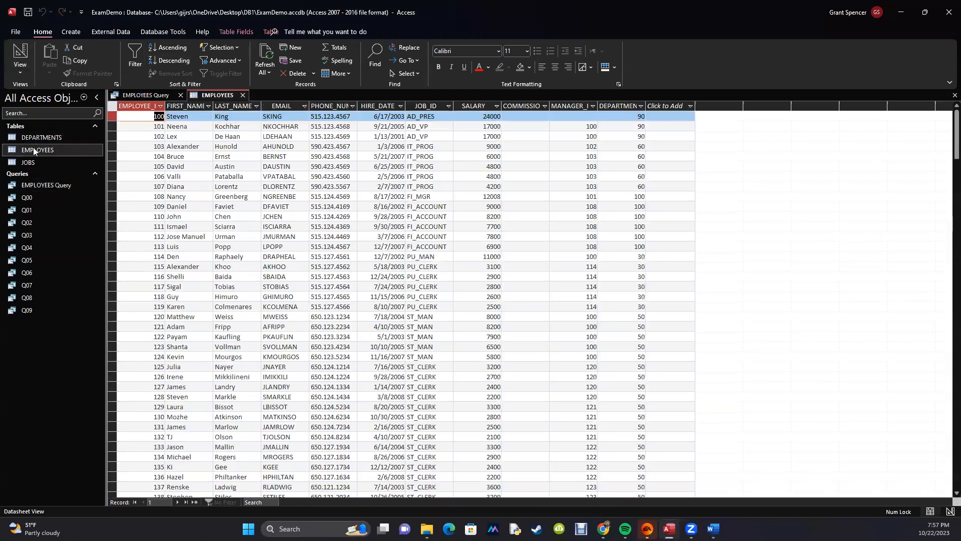
pyautogui.click(221, 116)
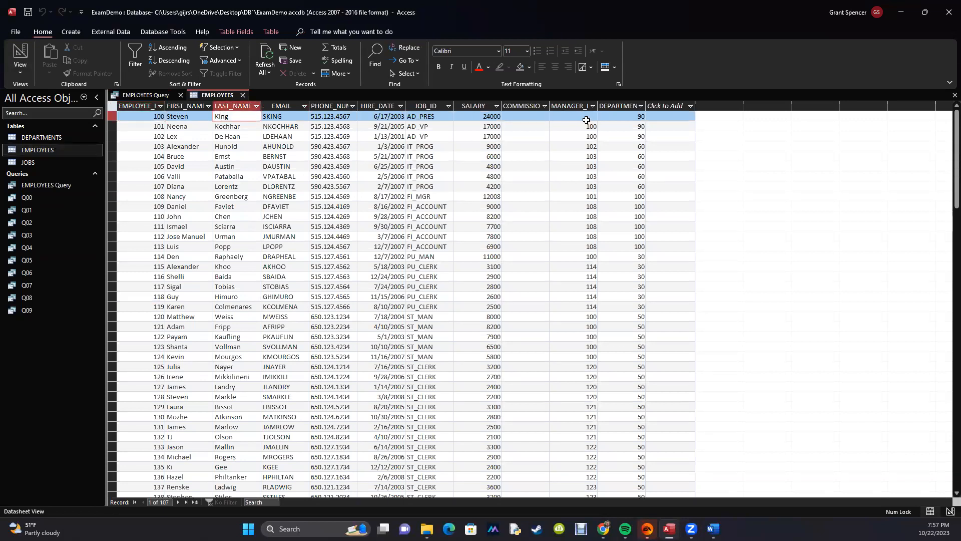
pyautogui.doubleClick(33, 186)
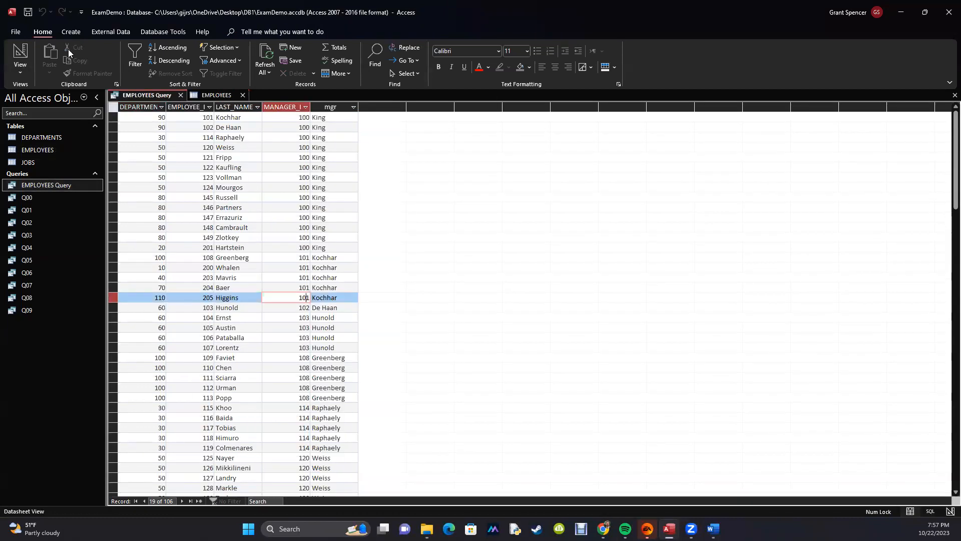
# Change the self-join to include all records from EMPLOYEES and only matching ones from EMPLOYEES_1, run the query and check the first row's mgr.
pyautogui.click(21, 74)
pyautogui.click(30, 133)
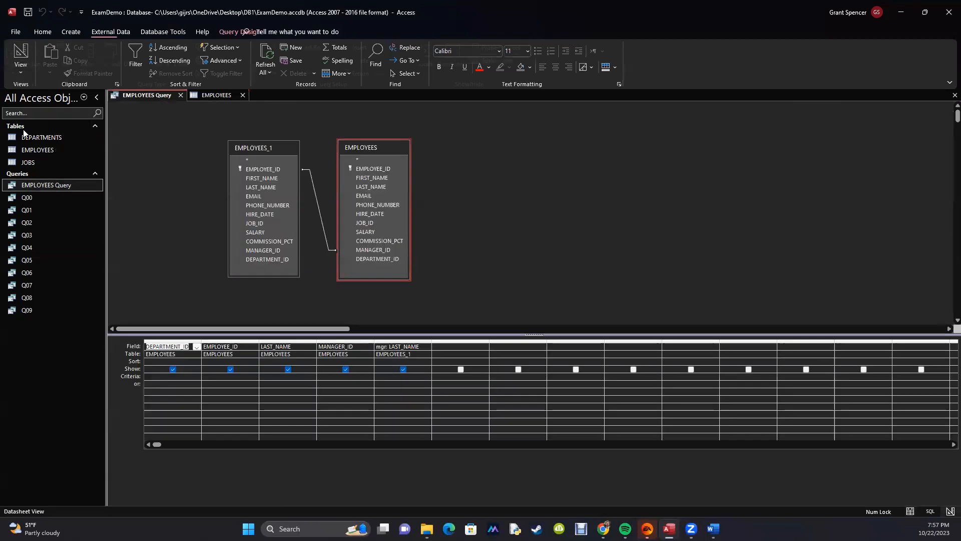
pyautogui.click(322, 221)
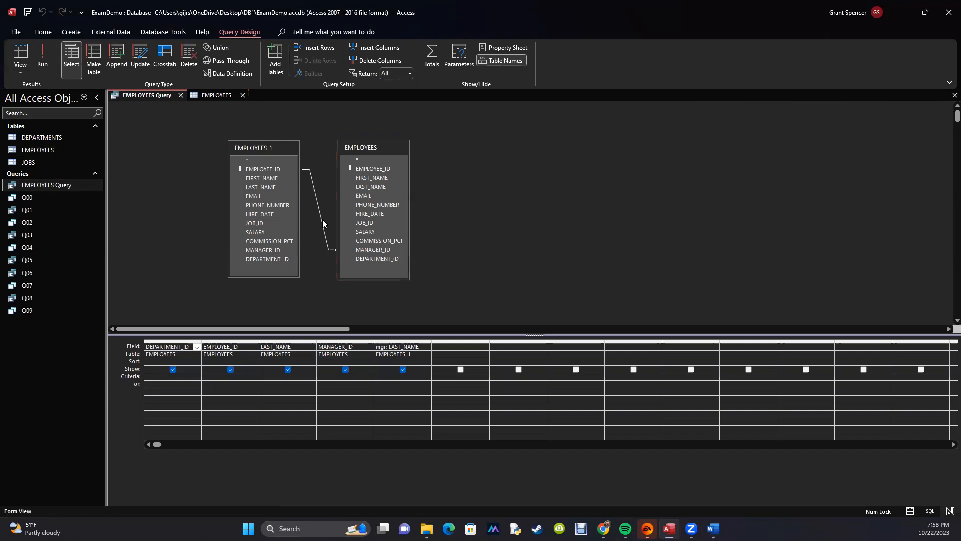
pyautogui.doubleClick(323, 223)
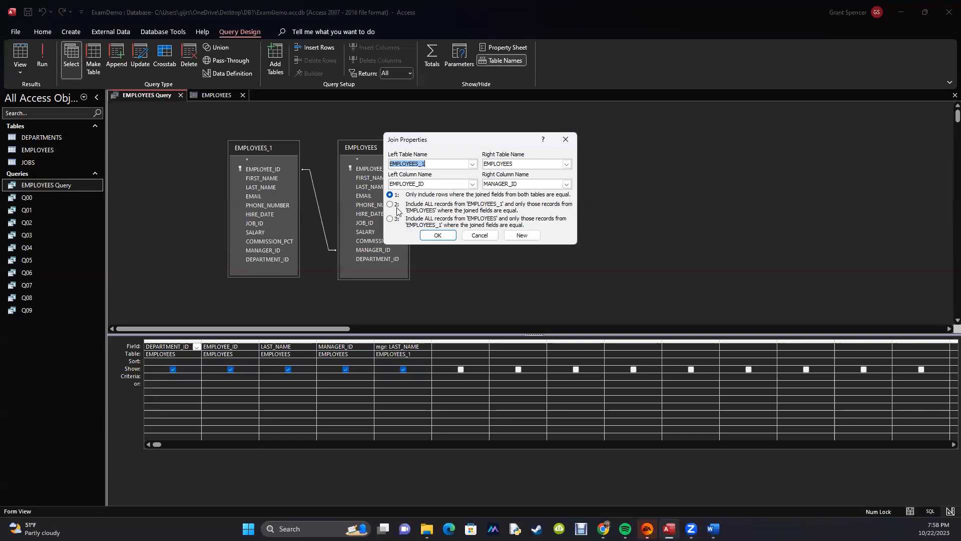
pyautogui.click(418, 209)
pyautogui.click(390, 219)
pyautogui.click(438, 235)
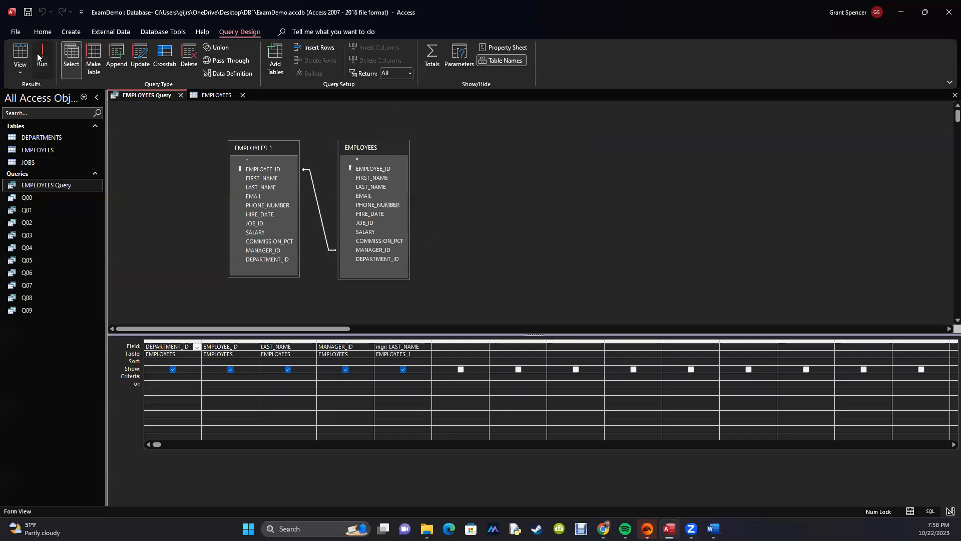
pyautogui.click(40, 57)
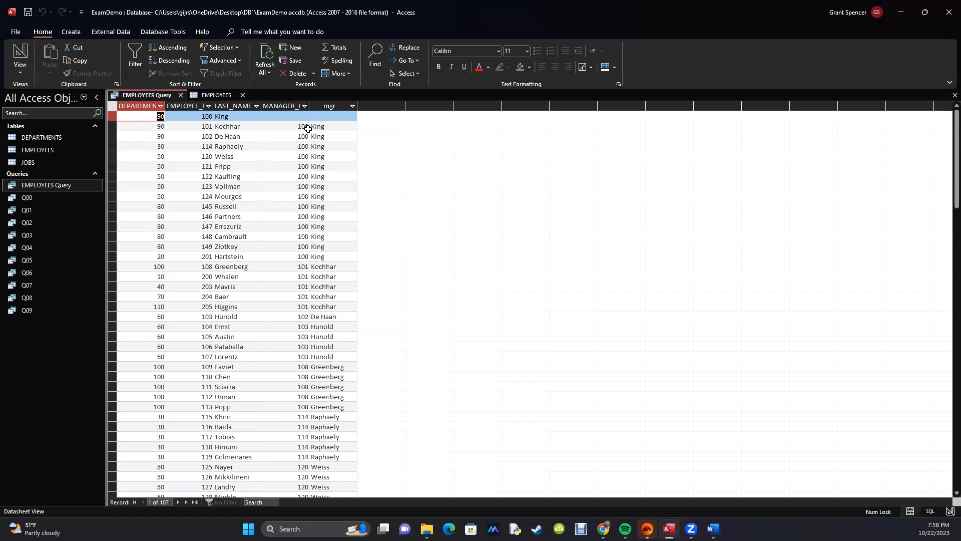
pyautogui.click(319, 116)
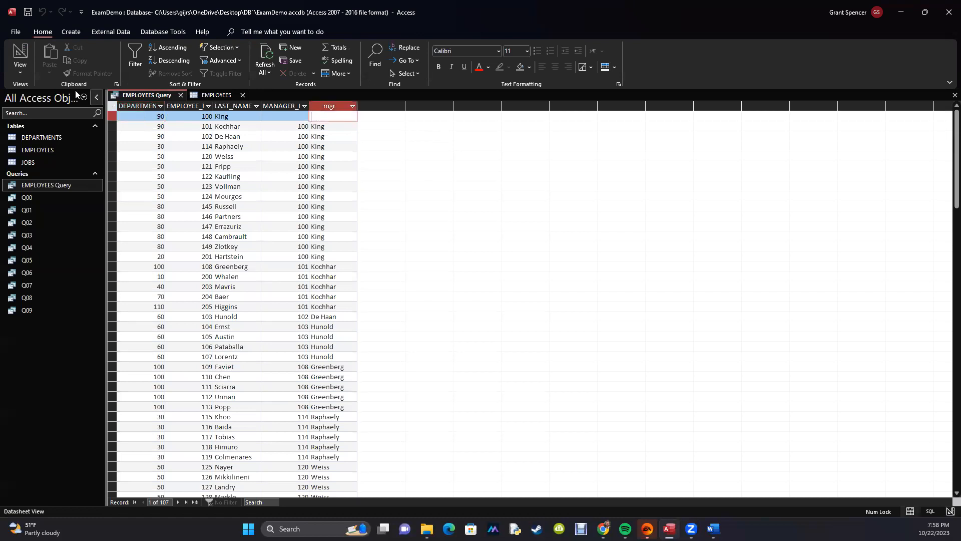
# Return the query to design view and add the DEPARTMENTS table to it.
pyautogui.click(20, 68)
pyautogui.click(22, 136)
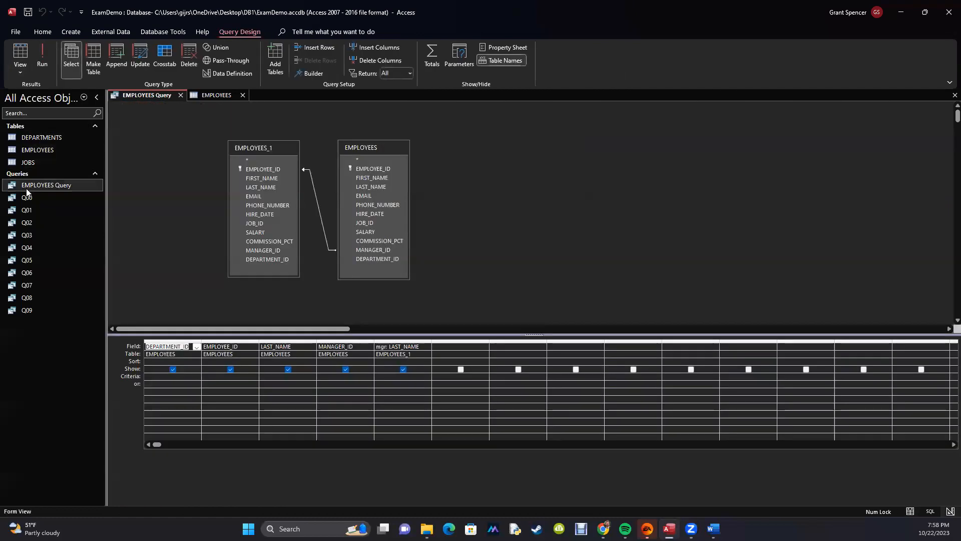
pyautogui.moveTo(30, 137); pyautogui.dragTo(521, 162)
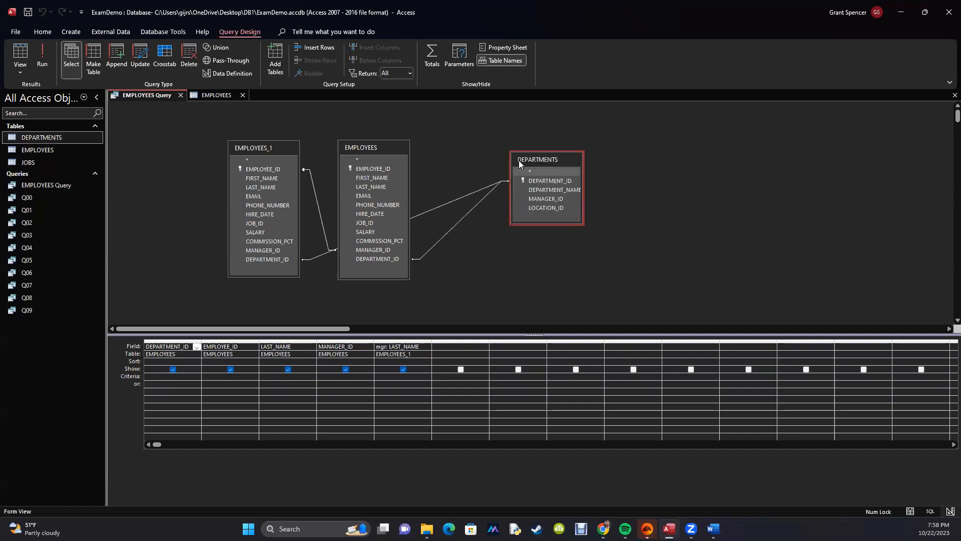
pyautogui.click(529, 189)
# Rearrange the diagram so that EMPLOYEES sits right of EMPLOYEES_1 and DEPARTMENTS sits at the lower right of EMPLOYEES.
pyautogui.click(384, 151)
pyautogui.moveTo(384, 150); pyautogui.dragTo(705, 145)
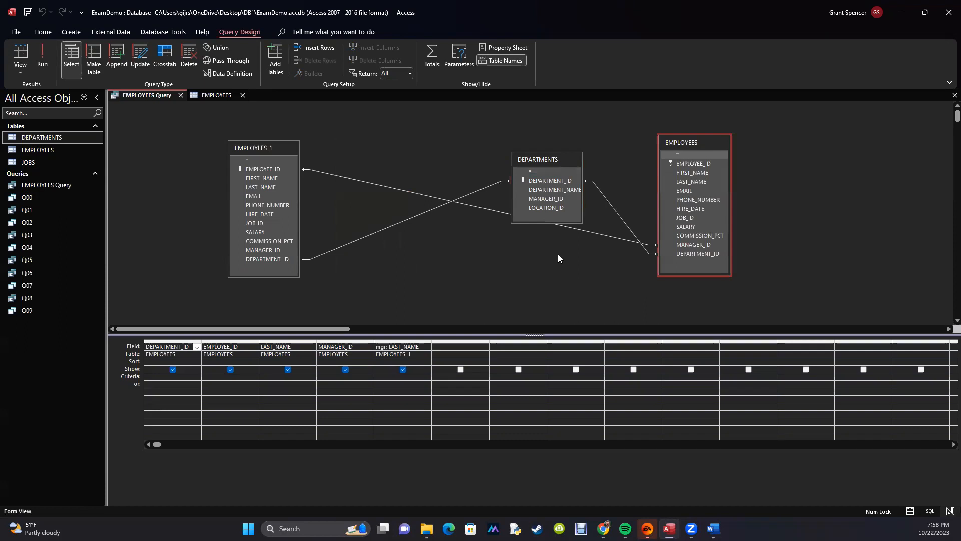
pyautogui.click(553, 163)
pyautogui.moveTo(553, 163); pyautogui.dragTo(477, 262)
pyautogui.click(677, 145)
pyautogui.moveTo(677, 144); pyautogui.dragTo(361, 118)
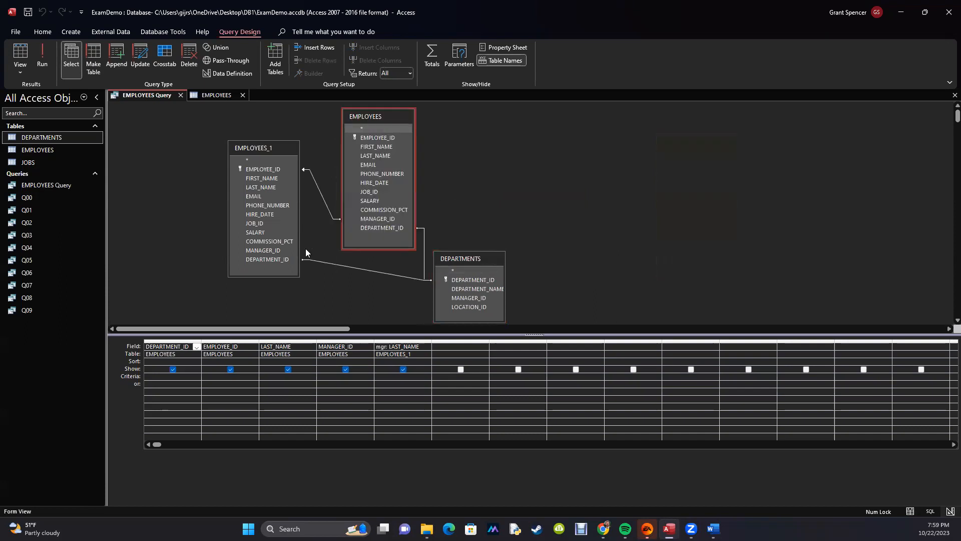
# Delete the join between EMPLOYEES_1 and DEPARTMENTS, and arrange the tables with EMPLOYEES_1 left and DEPARTMENTS right of EMPLOYEES.
pyautogui.click(255, 150)
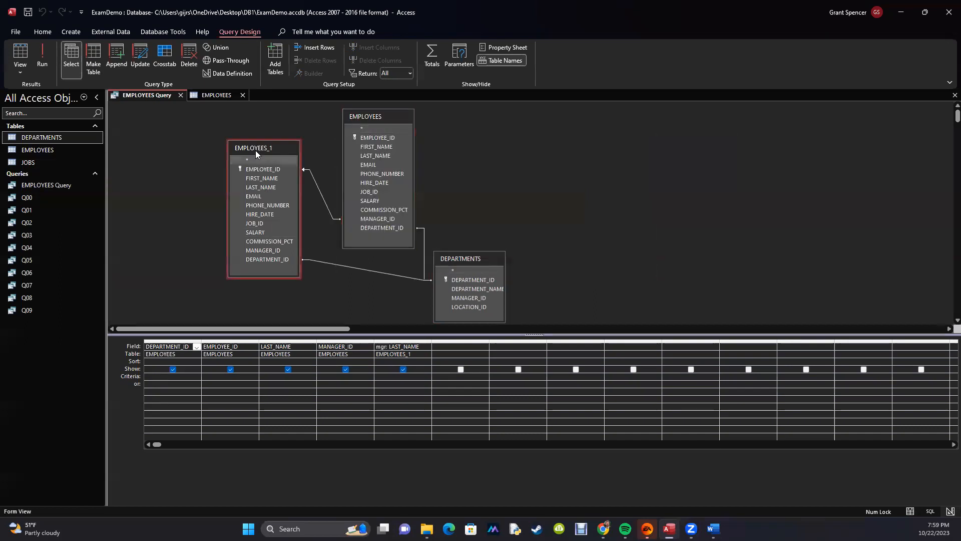
pyautogui.moveTo(256, 150); pyautogui.dragTo(219, 174)
pyautogui.click(328, 284)
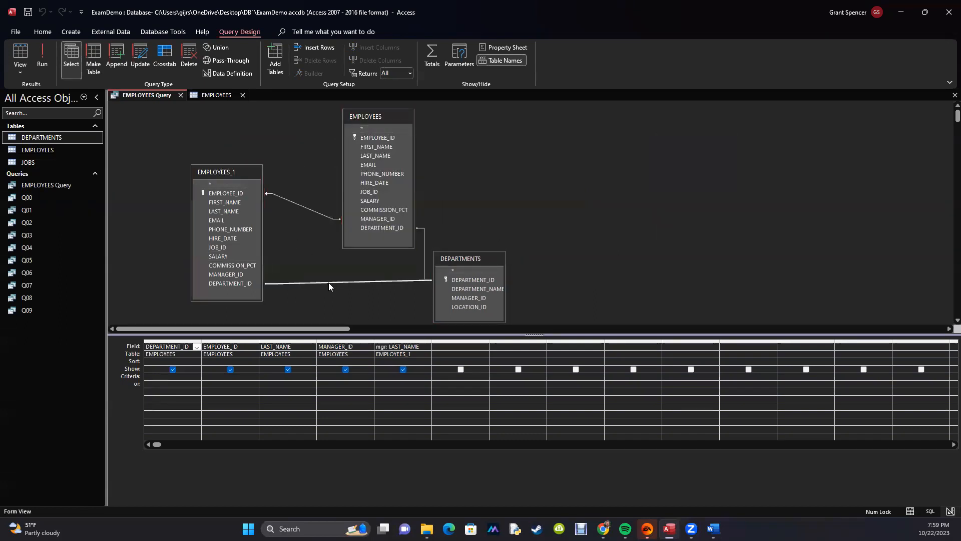
pyautogui.press('Delete')
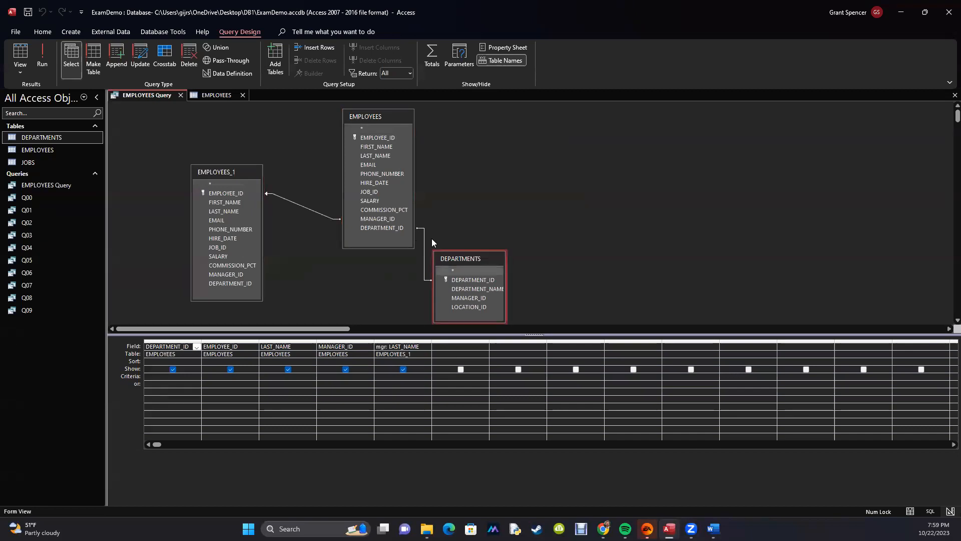
pyautogui.moveTo(451, 260); pyautogui.dragTo(570, 148)
pyautogui.moveTo(208, 171); pyautogui.dragTo(227, 145)
# Add DEPARTMENT_NAME from DEPARTMENTS to the query and place it directly after DEPARTMENT_ID, as in the Word document's expected result.
pyautogui.doubleClick(606, 178)
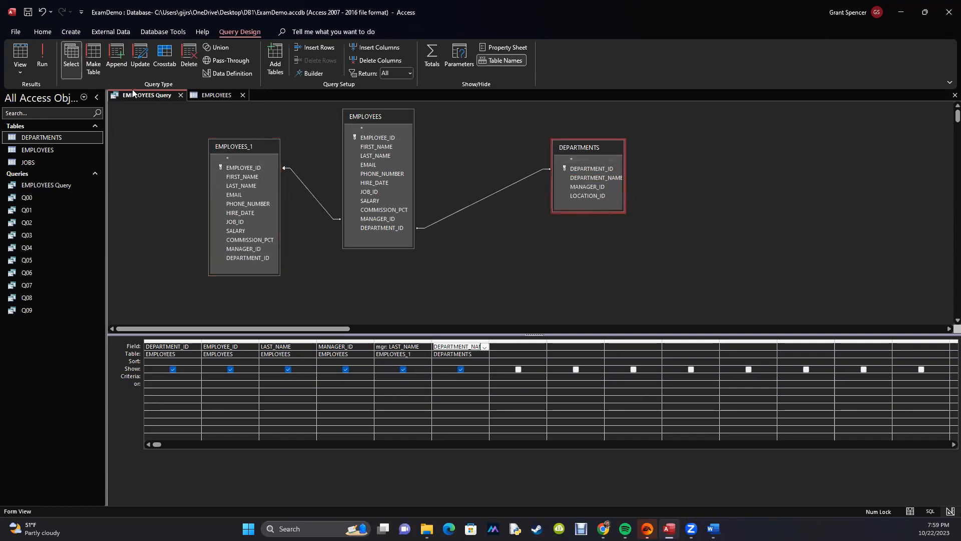
pyautogui.click(713, 529)
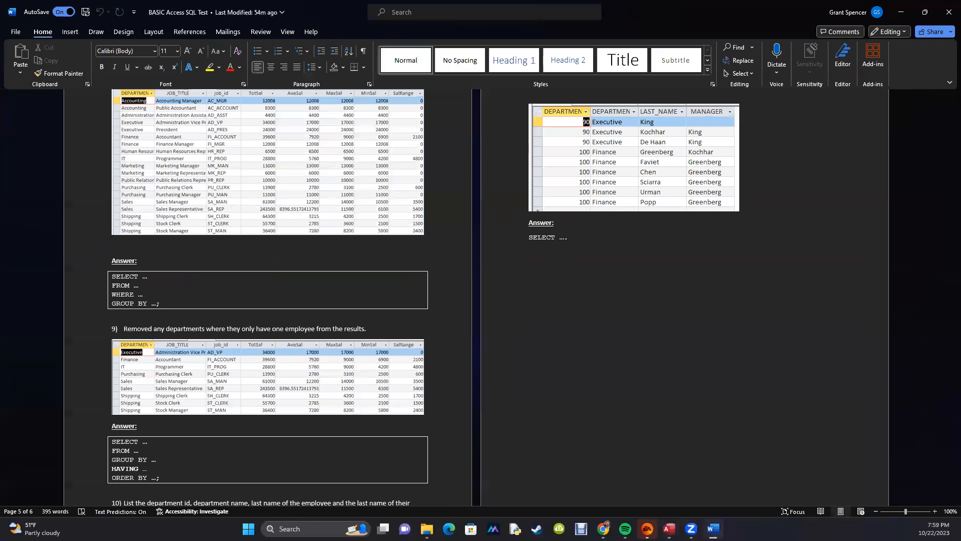
pyautogui.hotkey('alt', 'Tab')
pyautogui.click(442, 341)
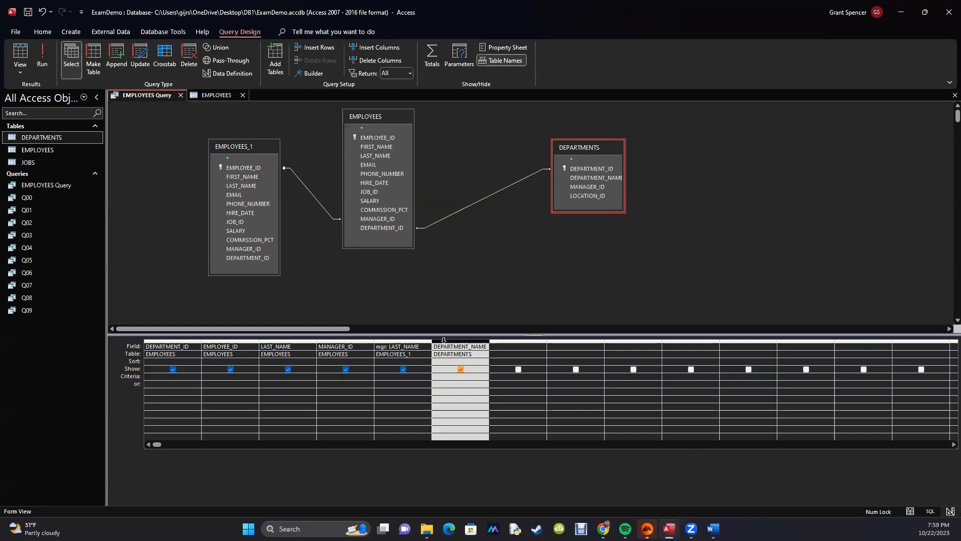
pyautogui.moveTo(443, 342); pyautogui.dragTo(221, 339)
# Remove the MANAGER_ID and EMPLOYEE_ID columns from the query.
pyautogui.click(376, 341)
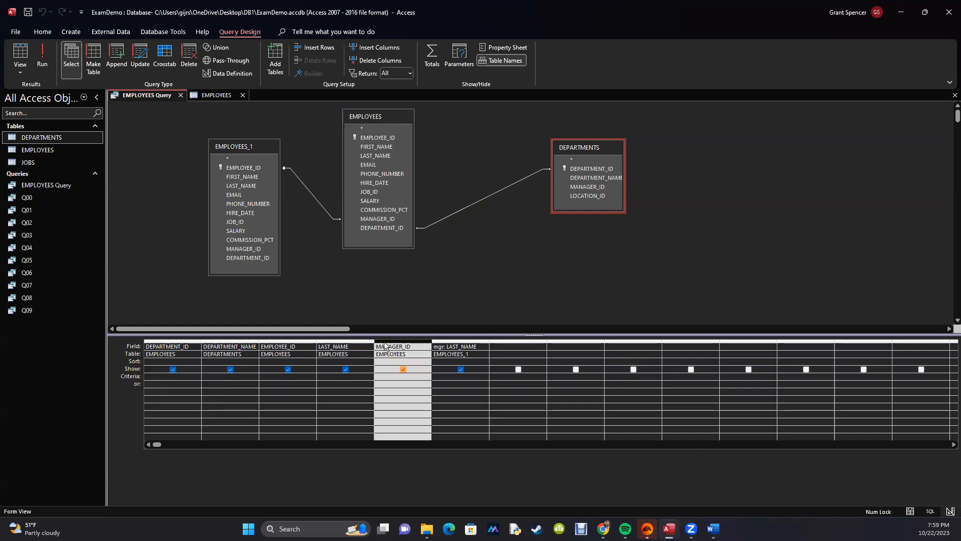
pyautogui.press('Delete')
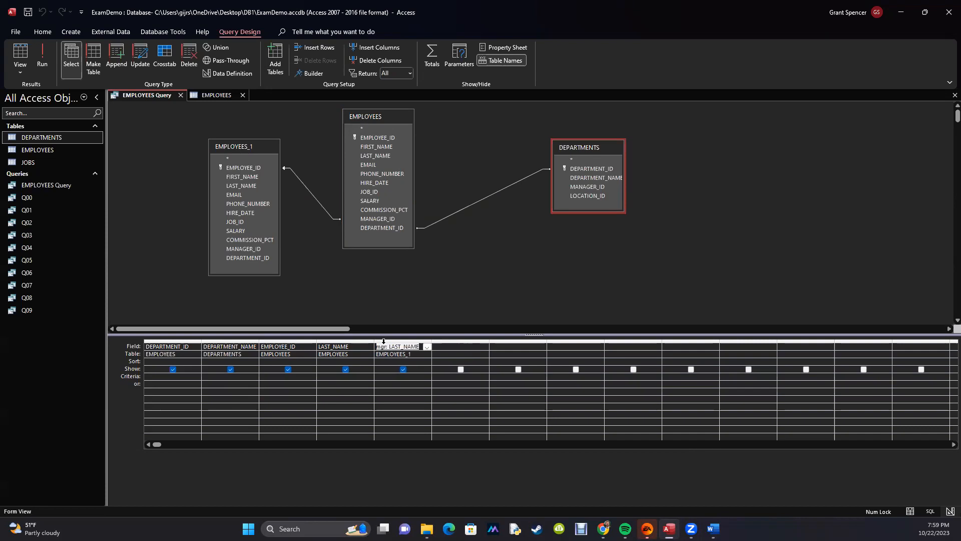
pyautogui.click(296, 340)
pyautogui.press('Delete')
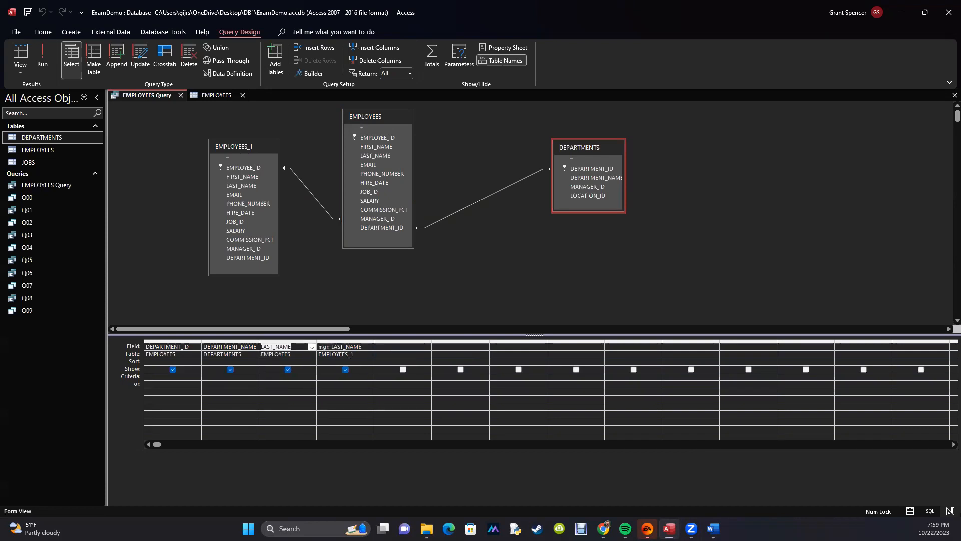
# Check question 10's expected output in the Word document, and run the query in Access to compare its results.
pyautogui.hotkey('alt', 'Tab')
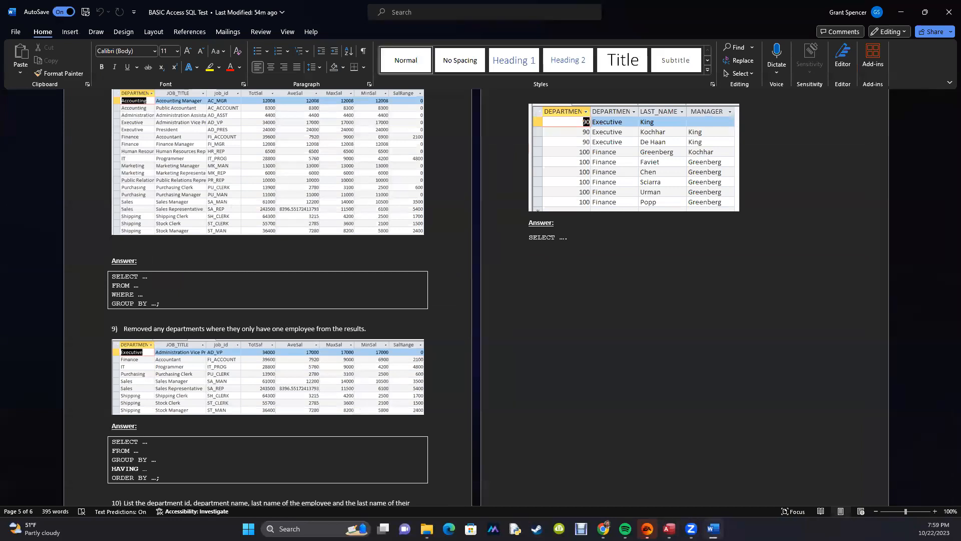
pyautogui.hotkey('alt', 'Tab')
pyautogui.click(47, 57)
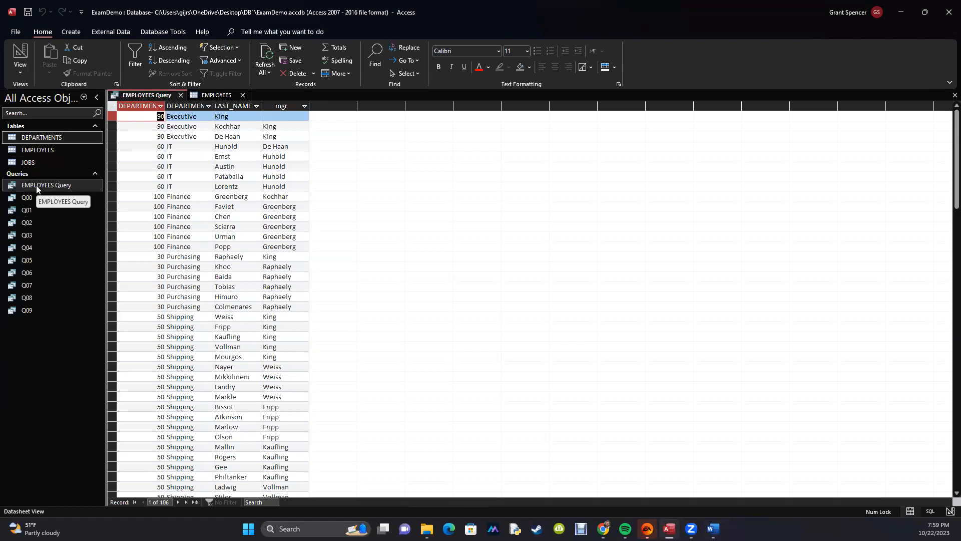
# Close EMPLOYEES Query and save its design changes.
pyautogui.rightClick(140, 95)
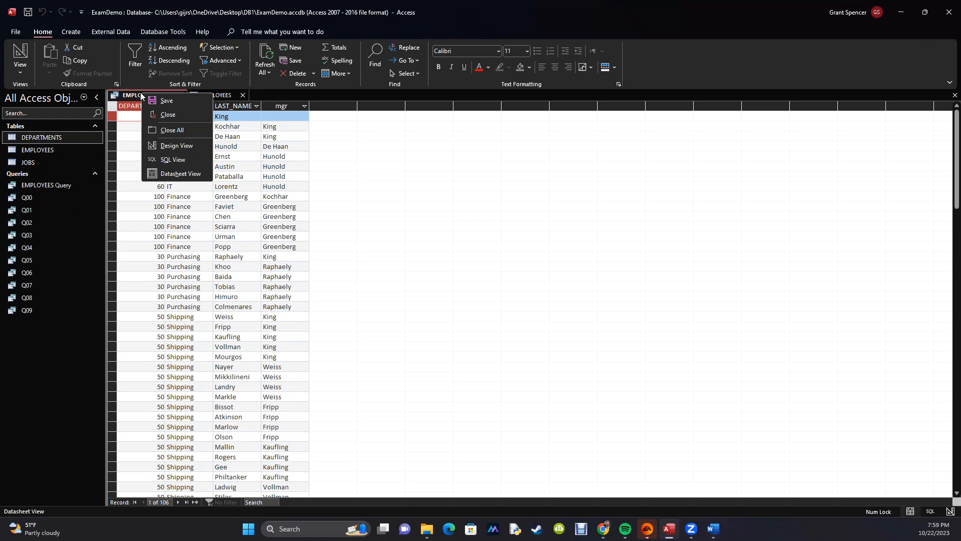
pyautogui.click(479, 208)
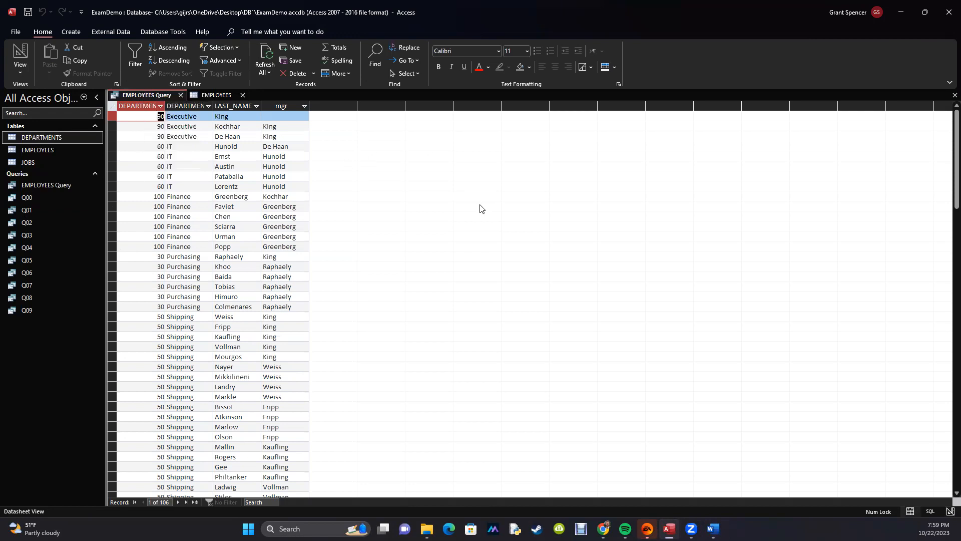
pyautogui.click(180, 96)
pyautogui.click(443, 292)
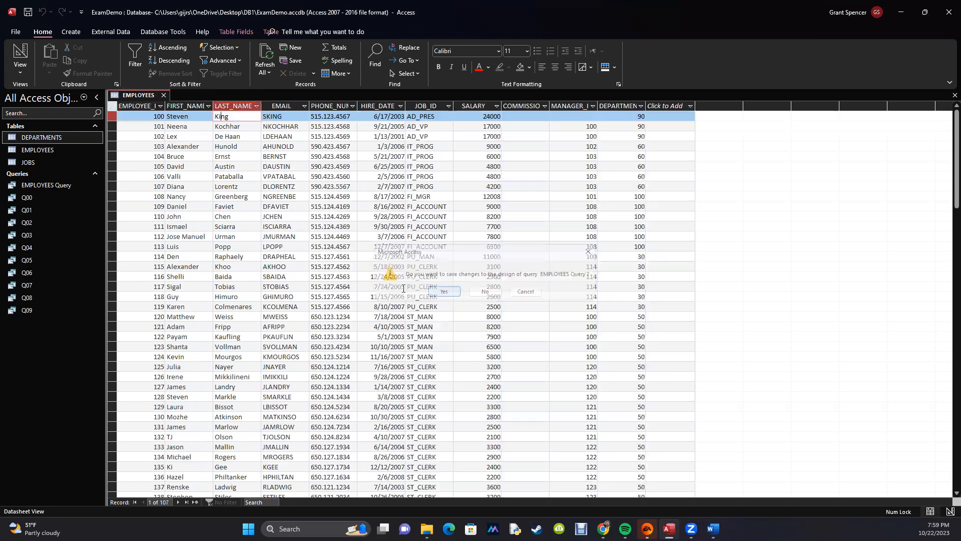
# Open EMPLOYEES Query and try to rename it while it is open, and close it again.
pyautogui.rightClick(36, 186)
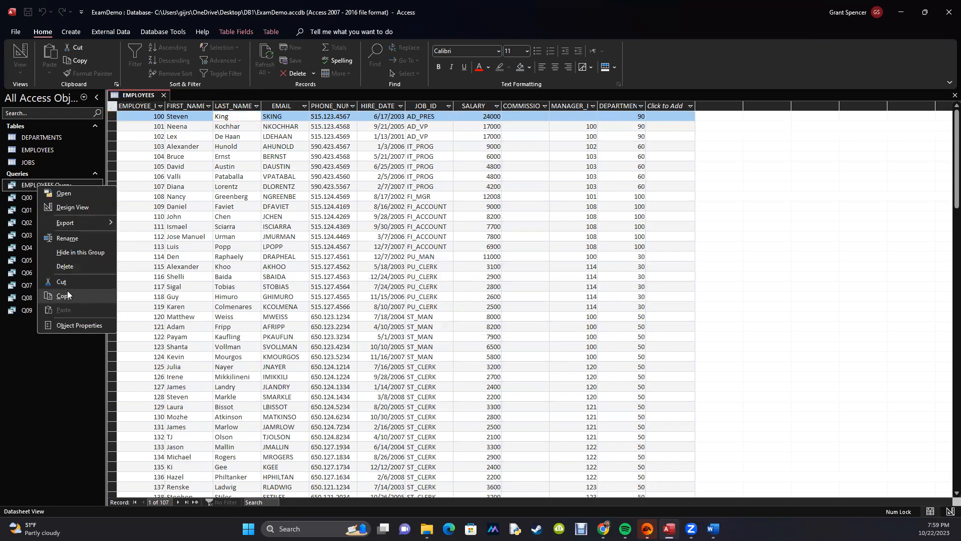
pyautogui.click(33, 186)
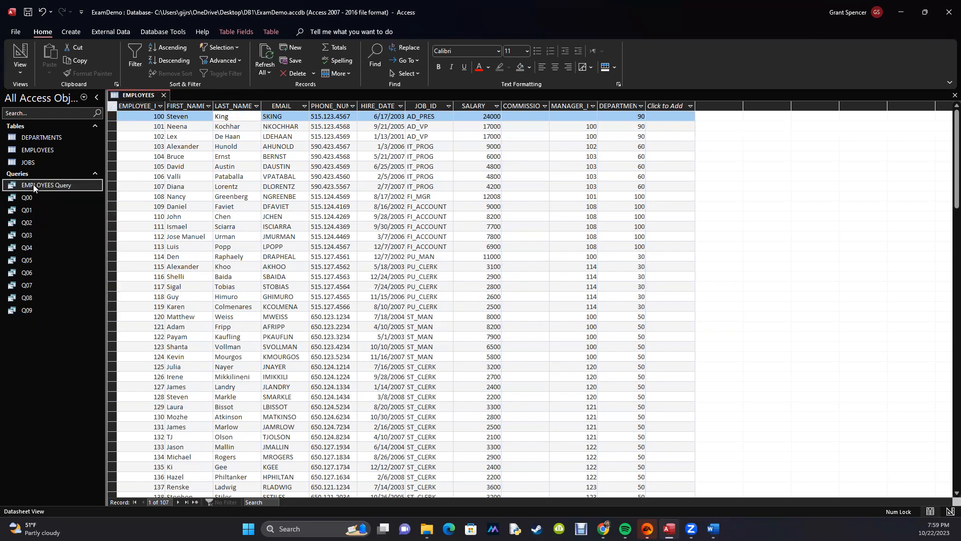
pyautogui.doubleClick(37, 184)
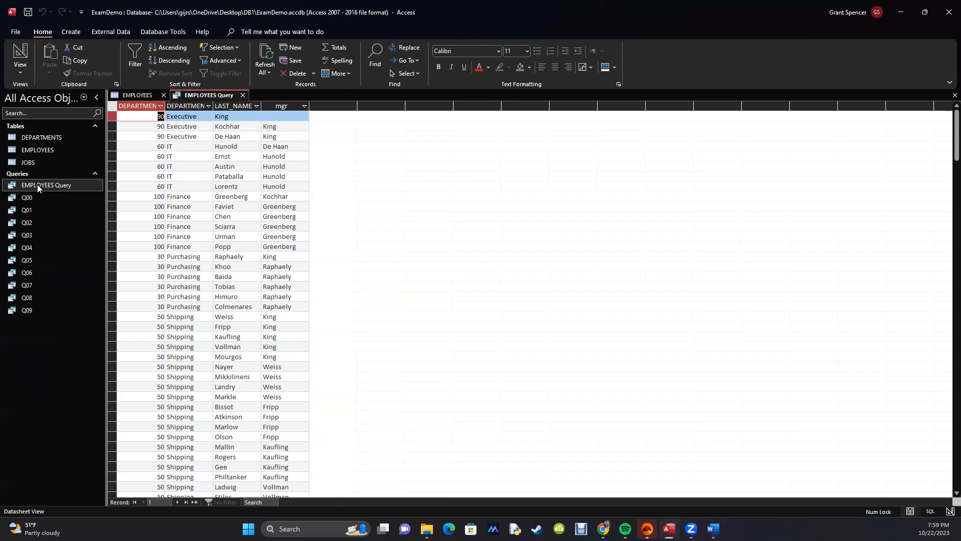
pyautogui.rightClick(37, 186)
pyautogui.click(68, 237)
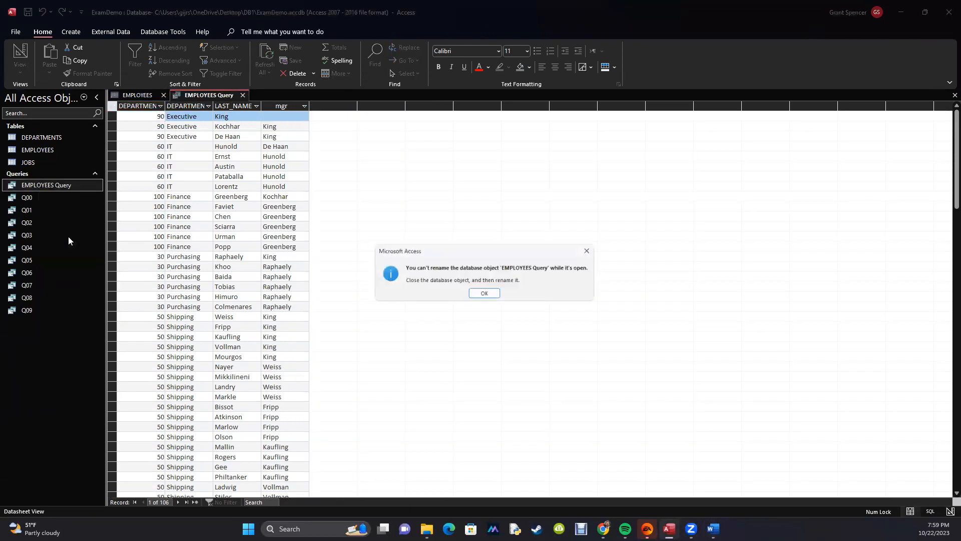
pyautogui.click(485, 295)
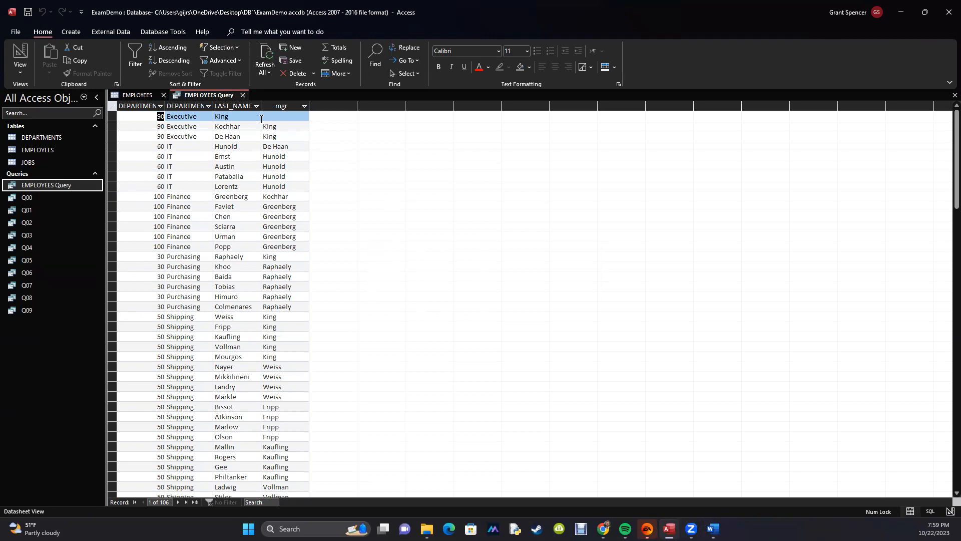
pyautogui.click(242, 95)
# Rename EMPLOYEES Query as Q10.
pyautogui.rightClick(57, 184)
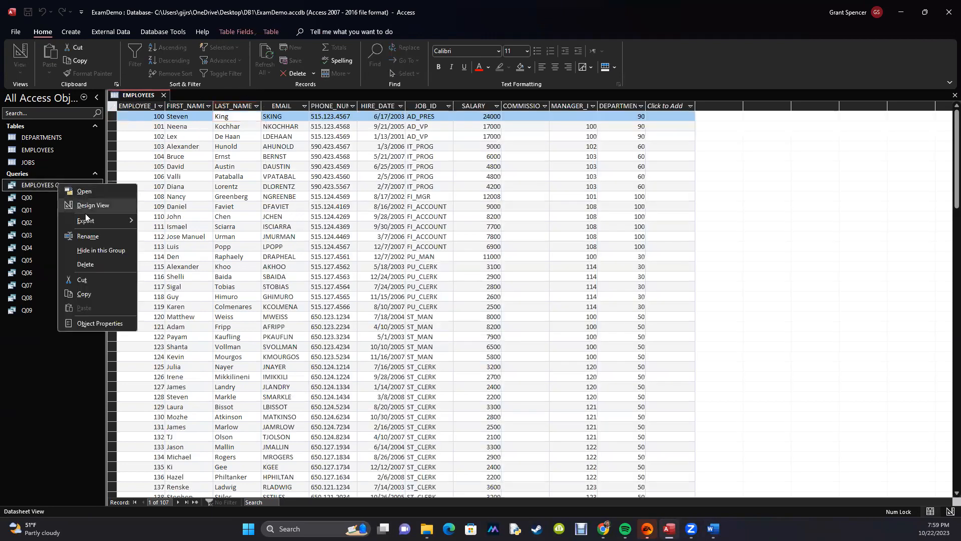
pyautogui.click(88, 237)
pyautogui.press('capslock')
pyautogui.write('Q110')
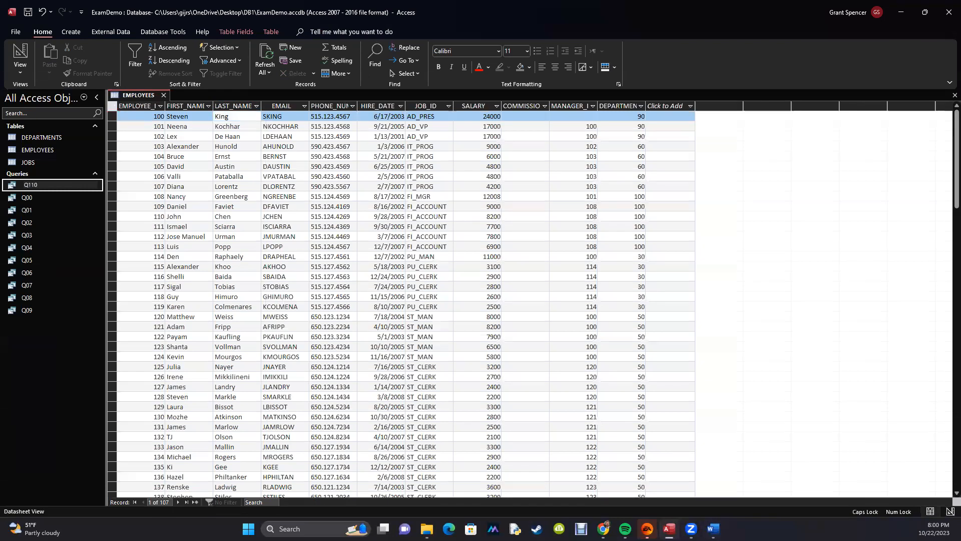
pyautogui.press('Return')
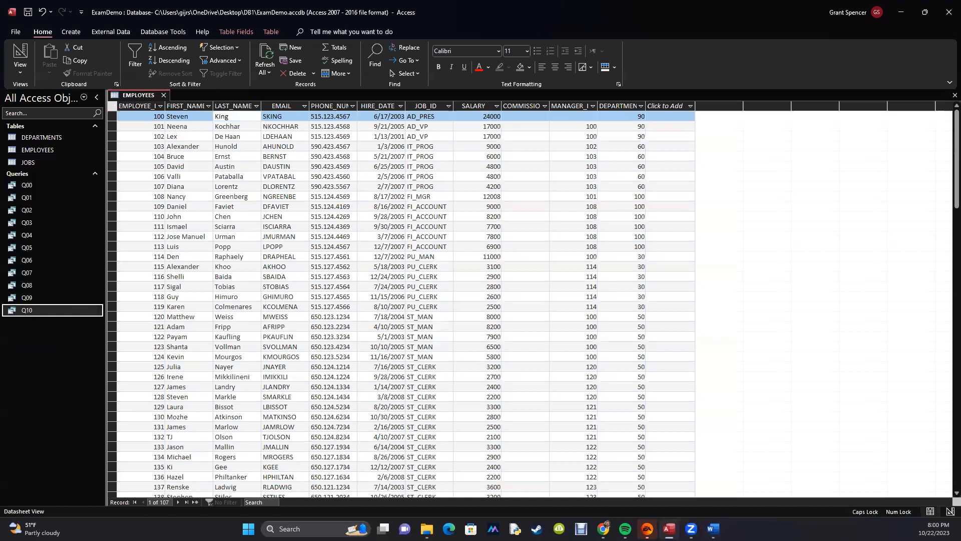
pyautogui.click(220, 116)
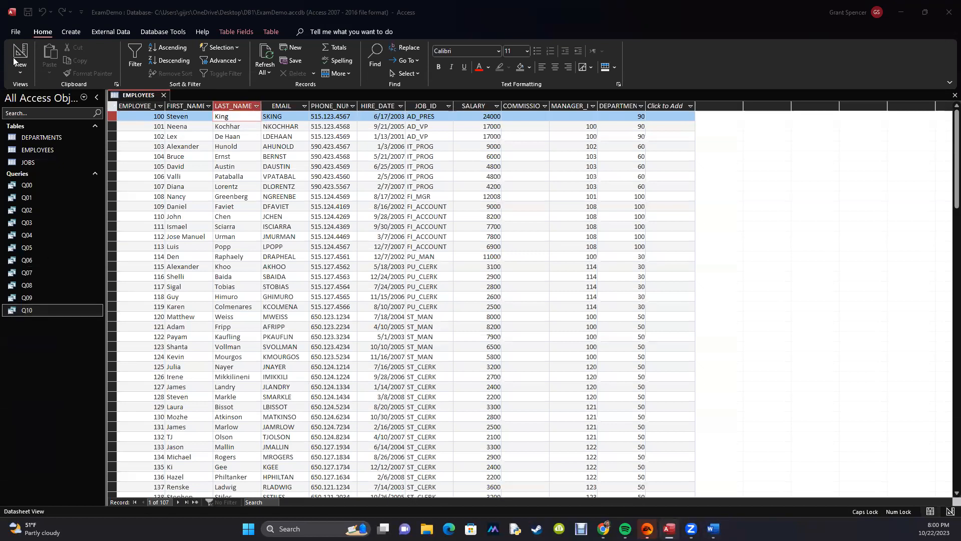
pyautogui.click(20, 72)
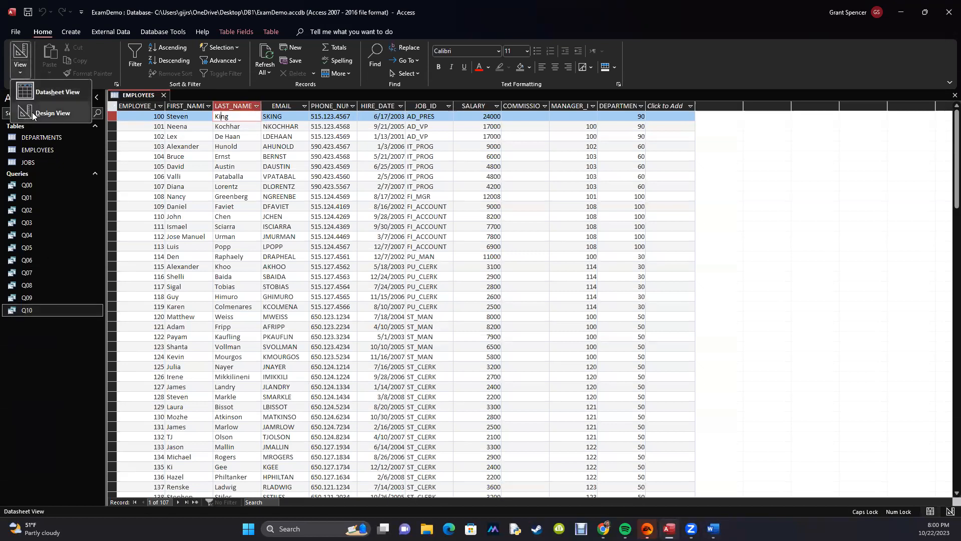
pyautogui.click(13, 311)
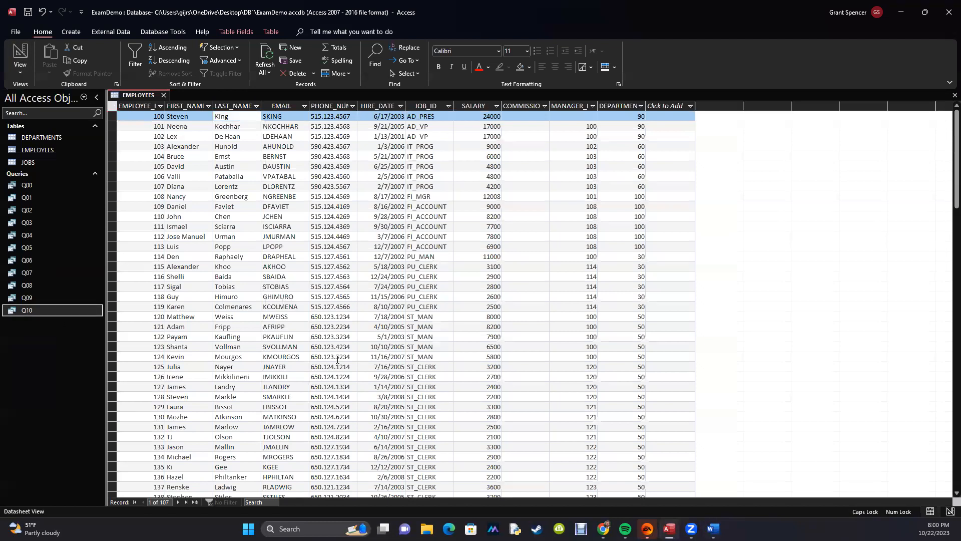
# Close the EMPLOYEES table, and review the answer templates for questions 8 and 10 in the Word document.
pyautogui.click(163, 95)
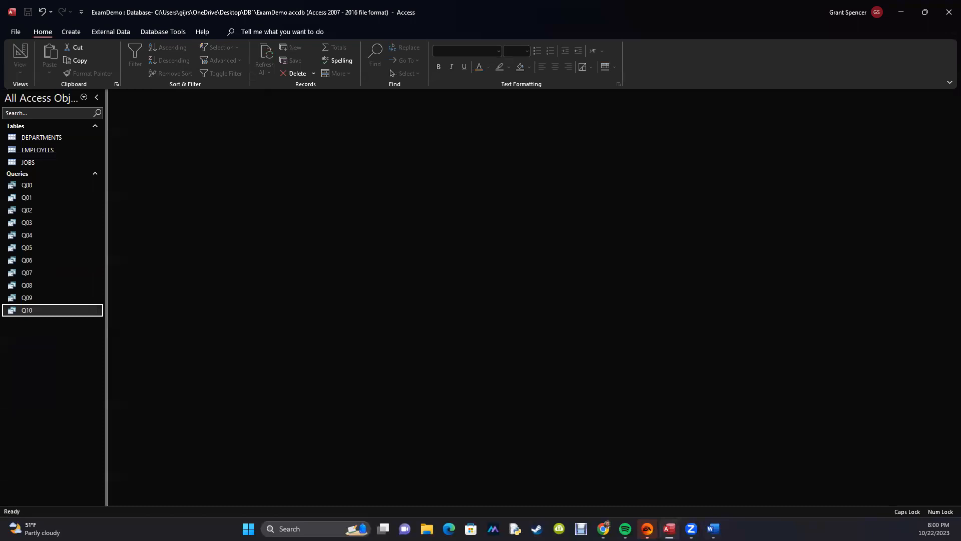
pyautogui.hotkey('alt', 'Tab')
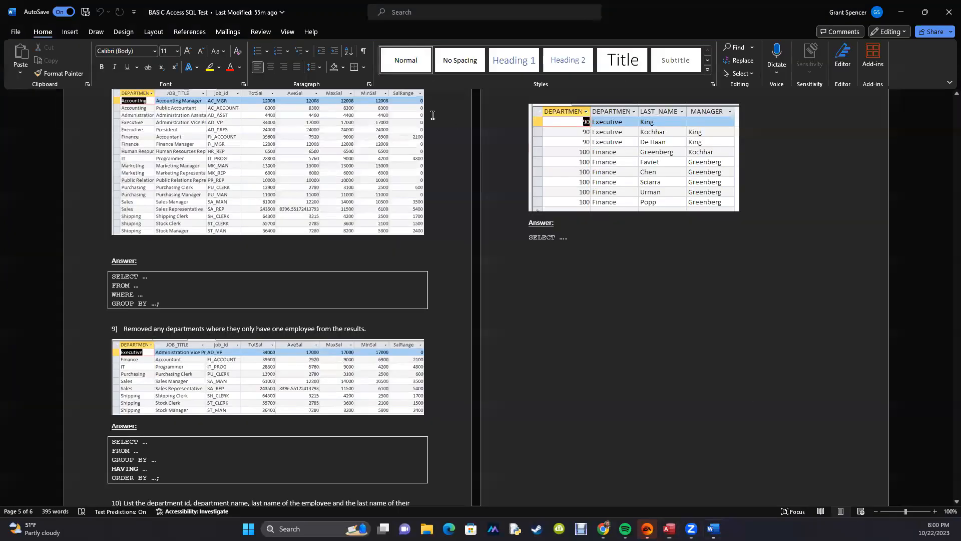
pyautogui.click(532, 236)
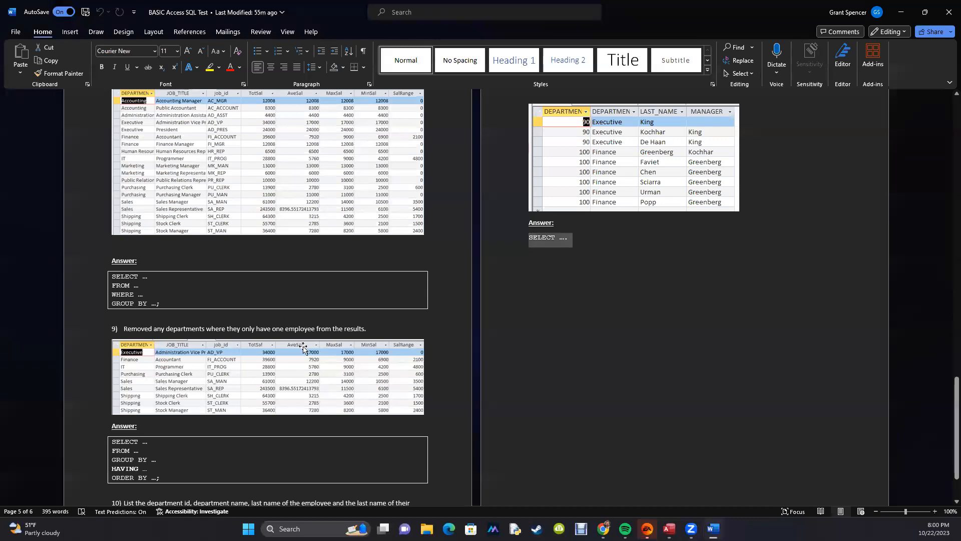
pyautogui.moveTo(109, 274); pyautogui.dragTo(114, 317)
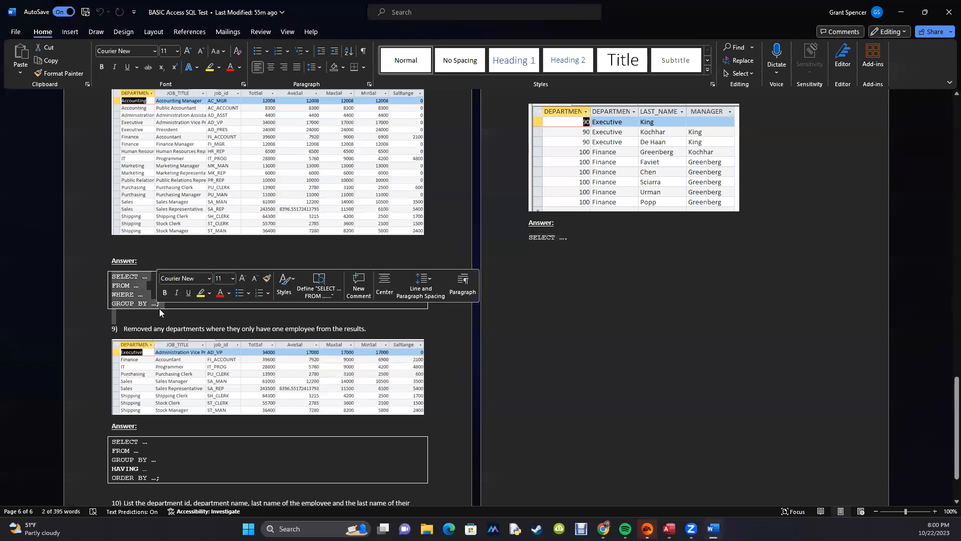
pyautogui.click(607, 368)
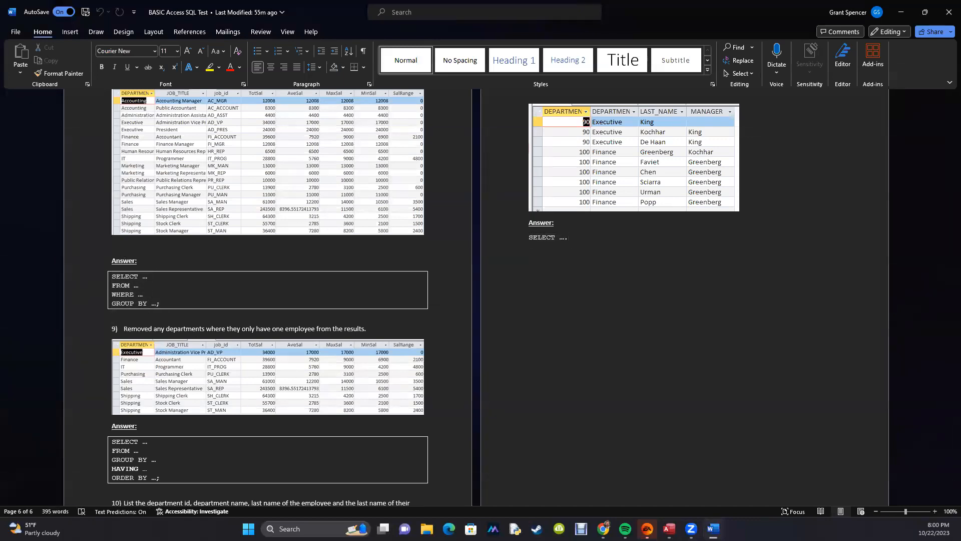